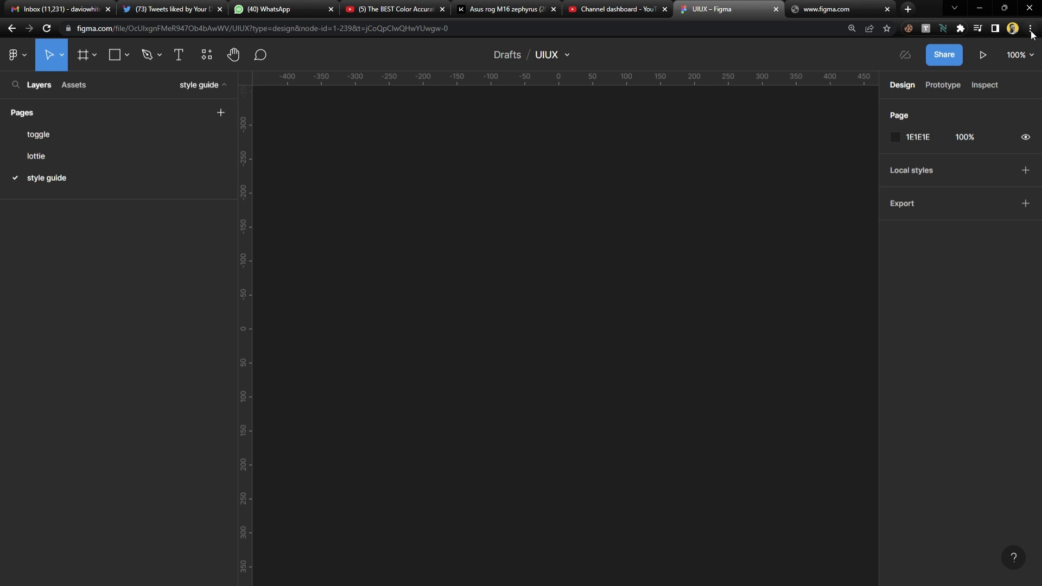
{"action": "key", "text": "ctrl+minus"}
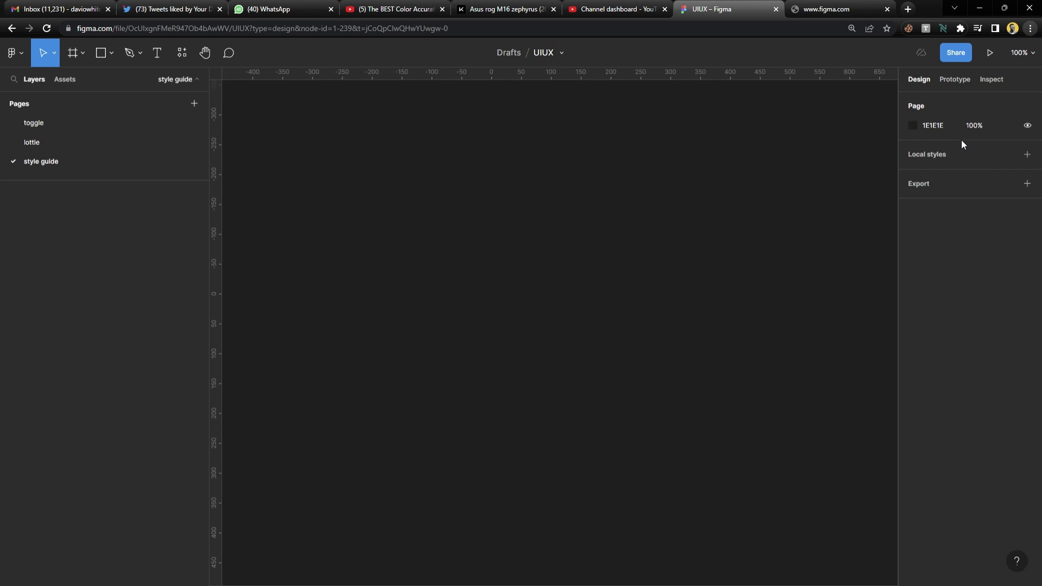
{"action": "key", "text": "ctrl+minus"}
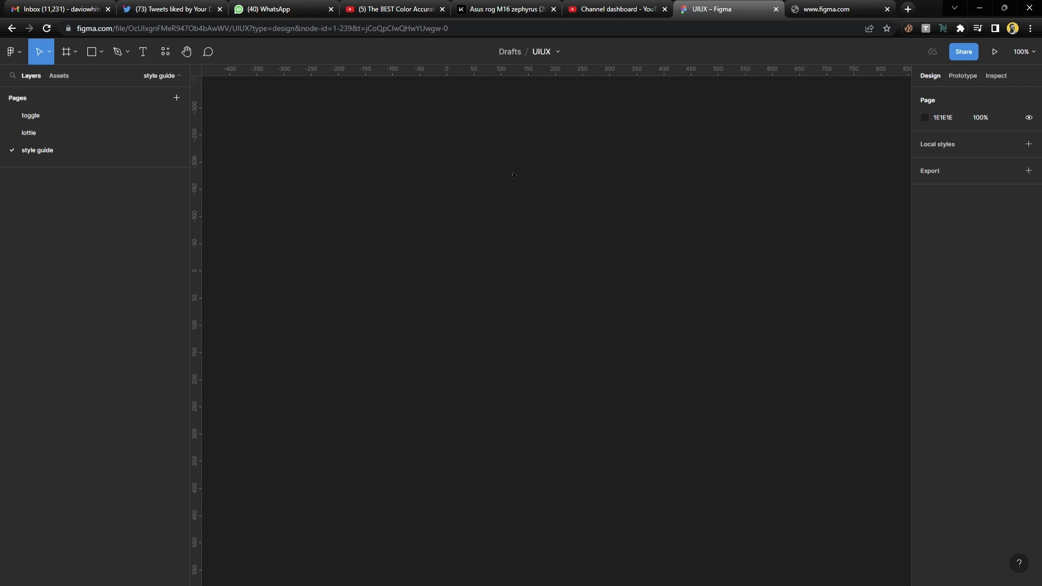
{"action": "left_click", "coordinate": [888, 9]}
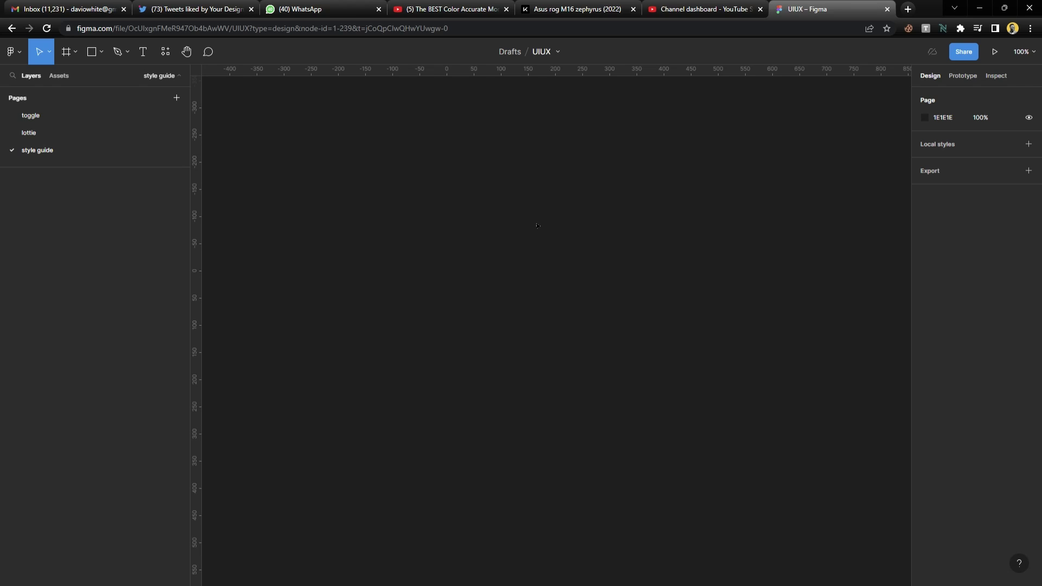
Draw a circle about 349 by 349 and duplicate it twice below to form an evenly spaced vertical column of three.
{"action": "key", "text": "o"}
{"action": "left_click_drag", "start_coordinate": [315, 144], "coordinate": [505, 334]}
{"action": "scroll", "coordinate": [474, 282], "scroll_direction": "down", "scroll_amount": 3}
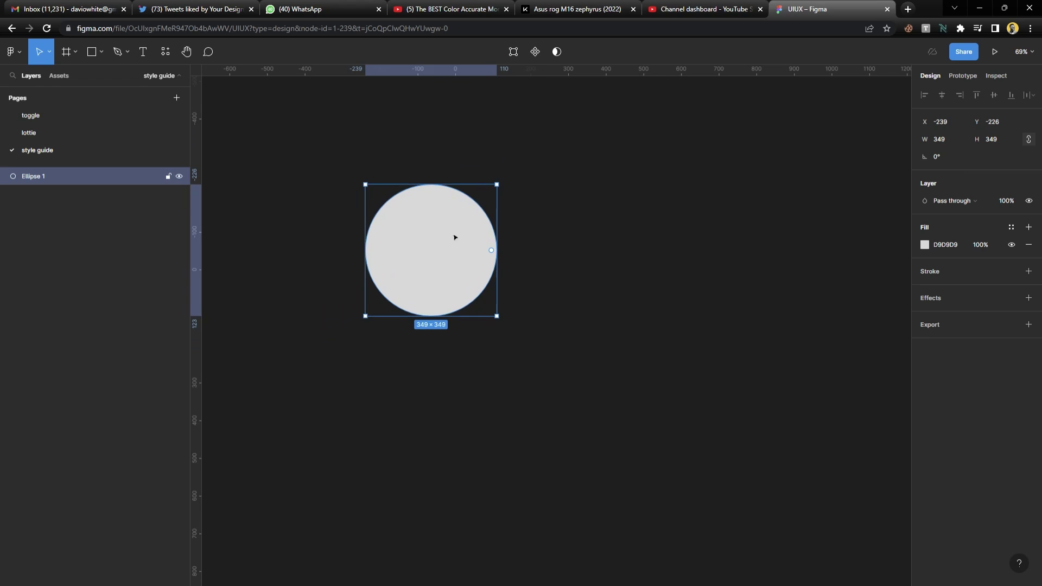
{"action": "left_click_drag", "start_coordinate": [454, 235], "coordinate": [432, 389]}
{"action": "scroll", "coordinate": [432, 390], "scroll_direction": "up", "scroll_amount": 1}
{"action": "scroll", "coordinate": [431, 389], "scroll_direction": "down", "scroll_amount": 2}
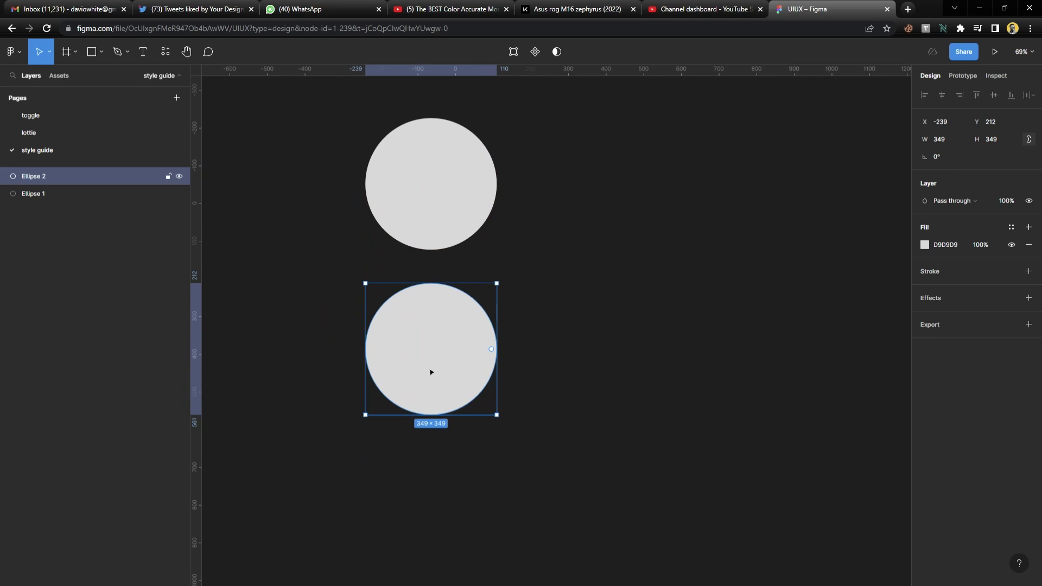
{"action": "key", "text": "ctrl+d"}
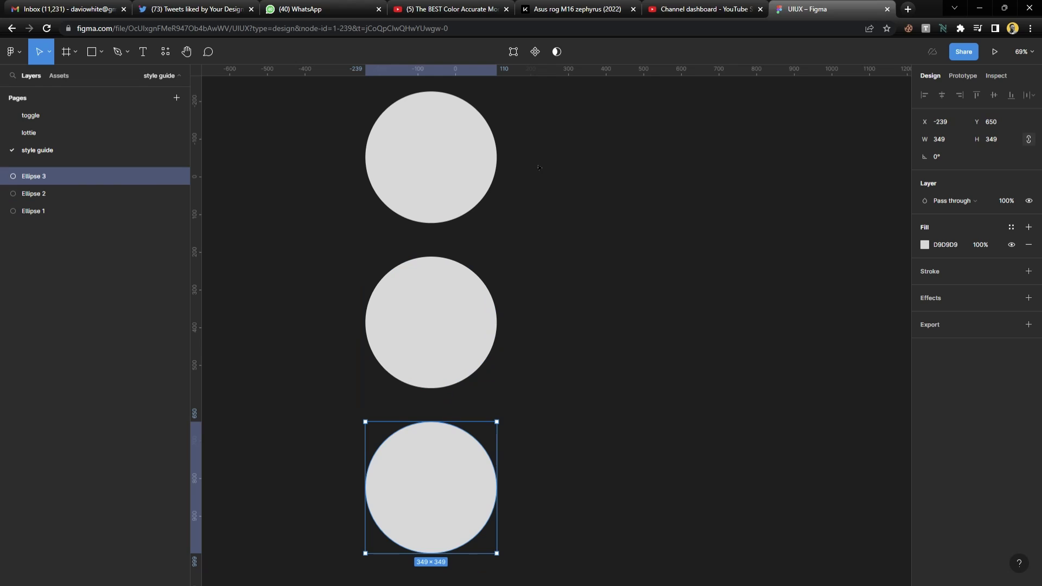
Fill the top circle with the purple document color 9747FF.
{"action": "left_click", "coordinate": [470, 150]}
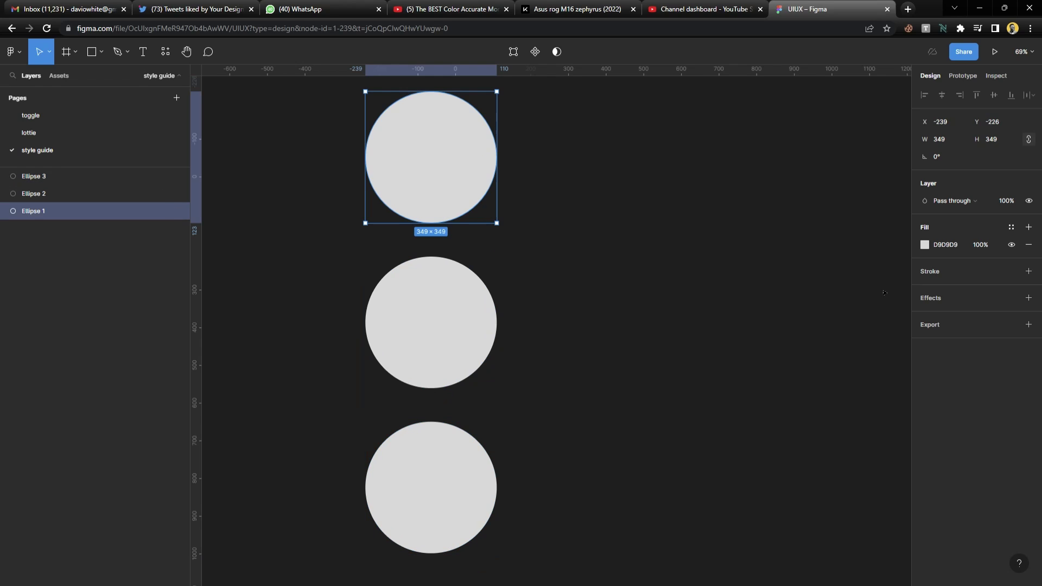
{"action": "left_click", "coordinate": [924, 244]}
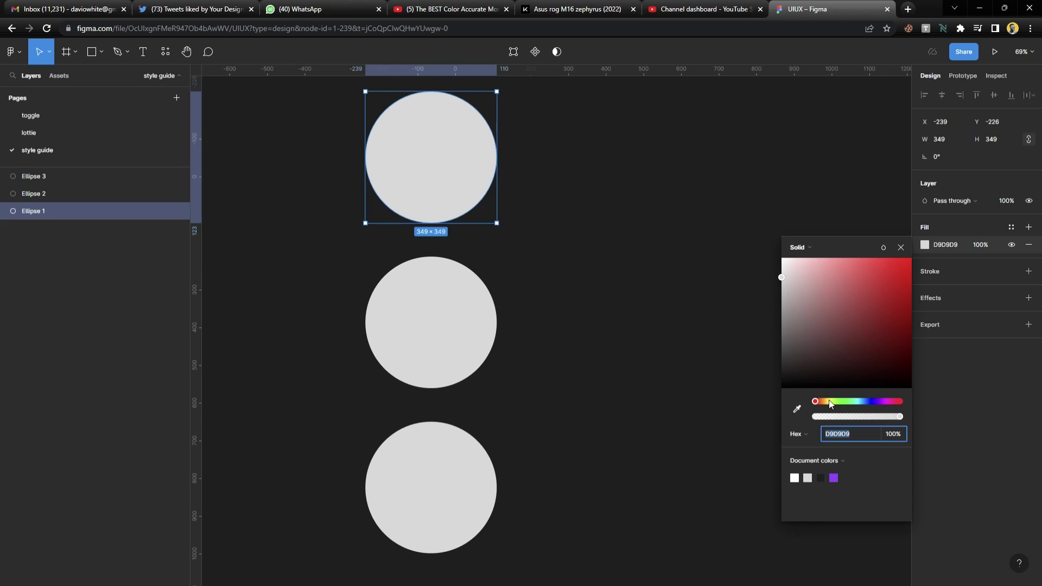
{"action": "left_click", "coordinate": [834, 478]}
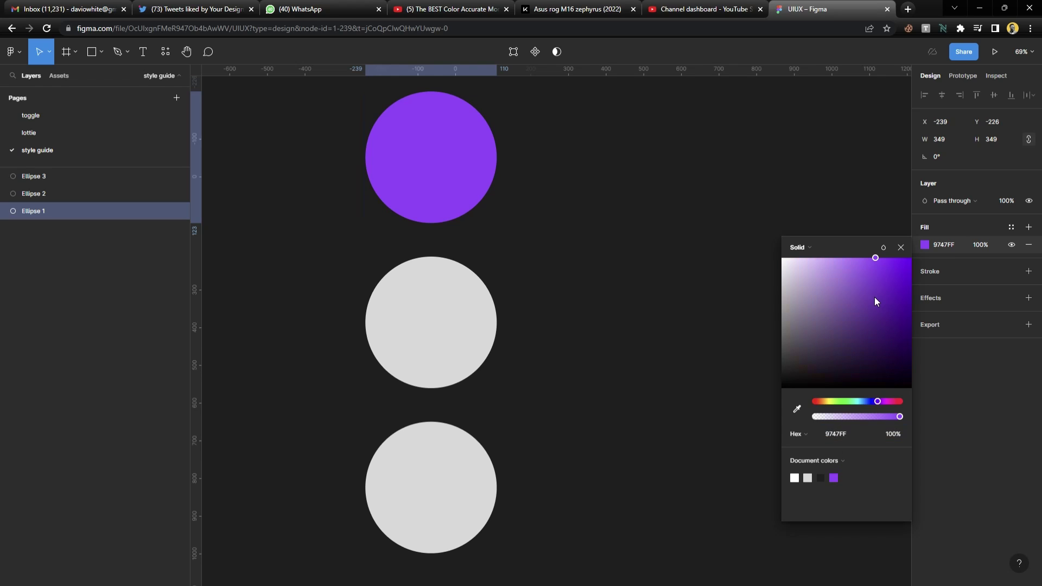
{"action": "left_click", "coordinate": [901, 247]}
Sample the top circle's purple as the fill of the two lower circles.
{"action": "left_click_drag", "start_coordinate": [770, 239], "coordinate": [357, 541]}
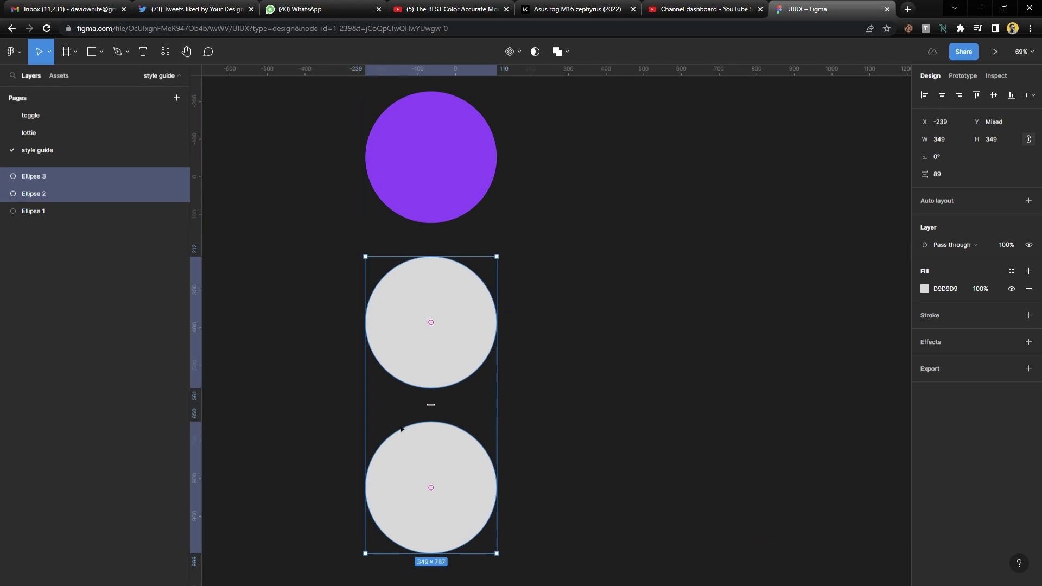
{"action": "key", "text": "i"}
{"action": "left_click", "coordinate": [461, 156]}
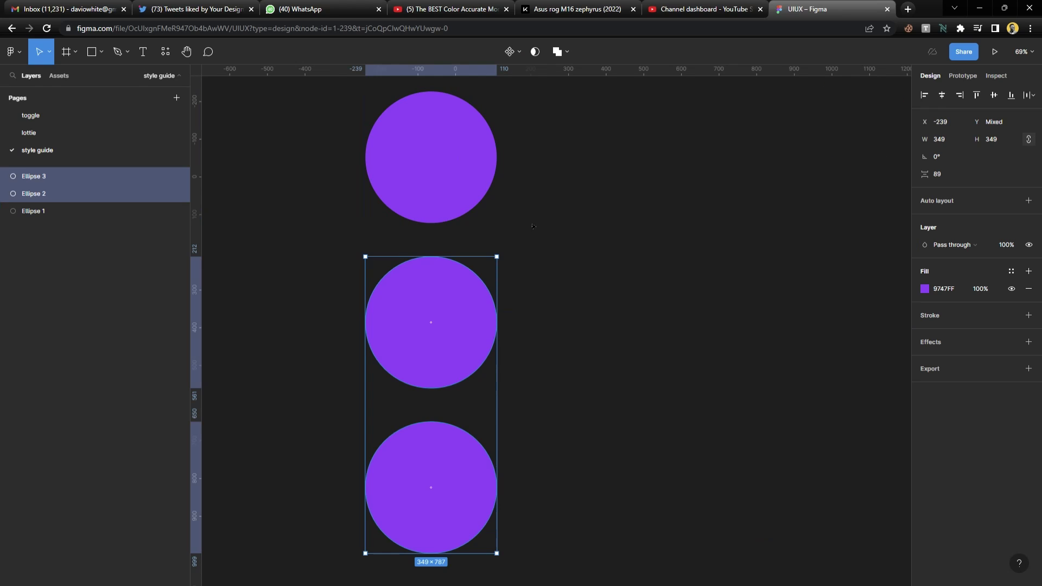
{"action": "key", "text": "Escape"}
Shift the hue of the middle circle's fill to light blue 47BDFF.
{"action": "left_click", "coordinate": [477, 315]}
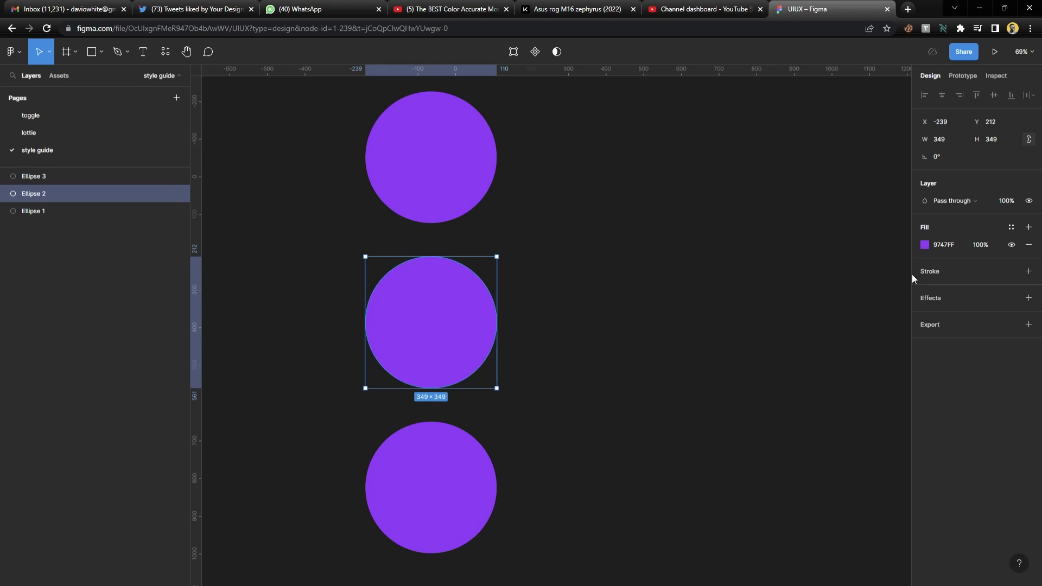
{"action": "left_click", "coordinate": [923, 248]}
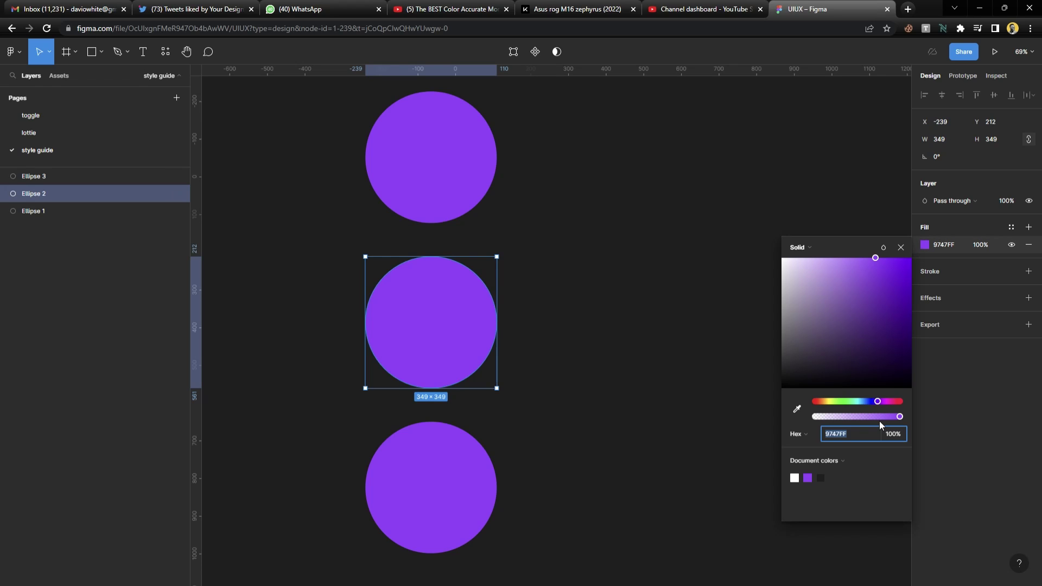
{"action": "left_click_drag", "start_coordinate": [877, 401], "coordinate": [863, 402]}
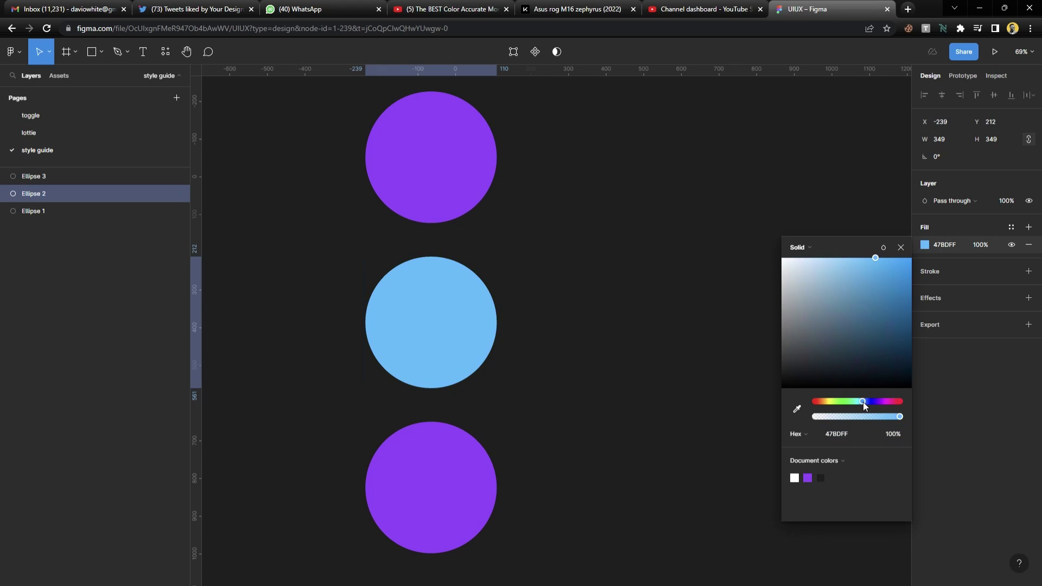
Shift the hue of the bottom circle's fill to yellow.
{"action": "left_click", "coordinate": [412, 470]}
{"action": "left_click", "coordinate": [923, 247]}
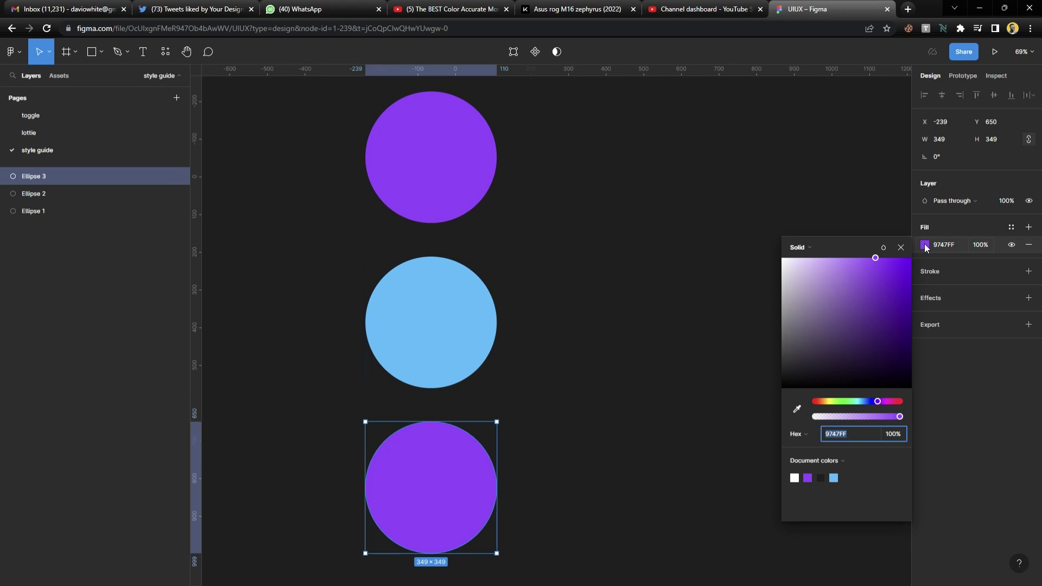
{"action": "left_click", "coordinate": [880, 403]}
{"action": "left_click_drag", "start_coordinate": [880, 405], "coordinate": [830, 409]}
{"action": "left_click", "coordinate": [513, 247]}
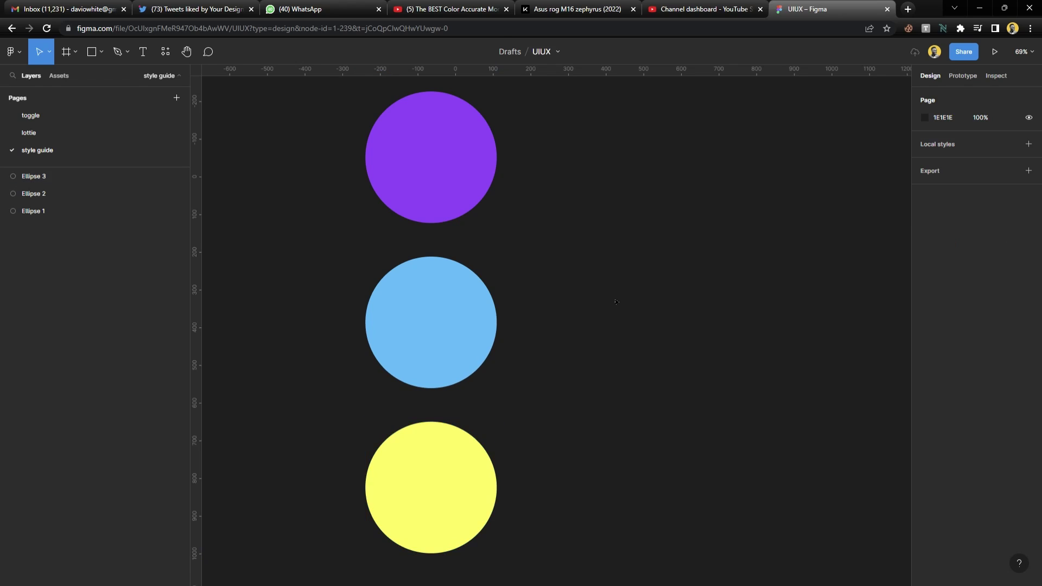
Select all three circles and examine their selection colors.
{"action": "scroll", "coordinate": [513, 247], "scroll_direction": "down", "scroll_amount": 3}
{"action": "left_click_drag", "start_coordinate": [574, 139], "coordinate": [357, 483]}
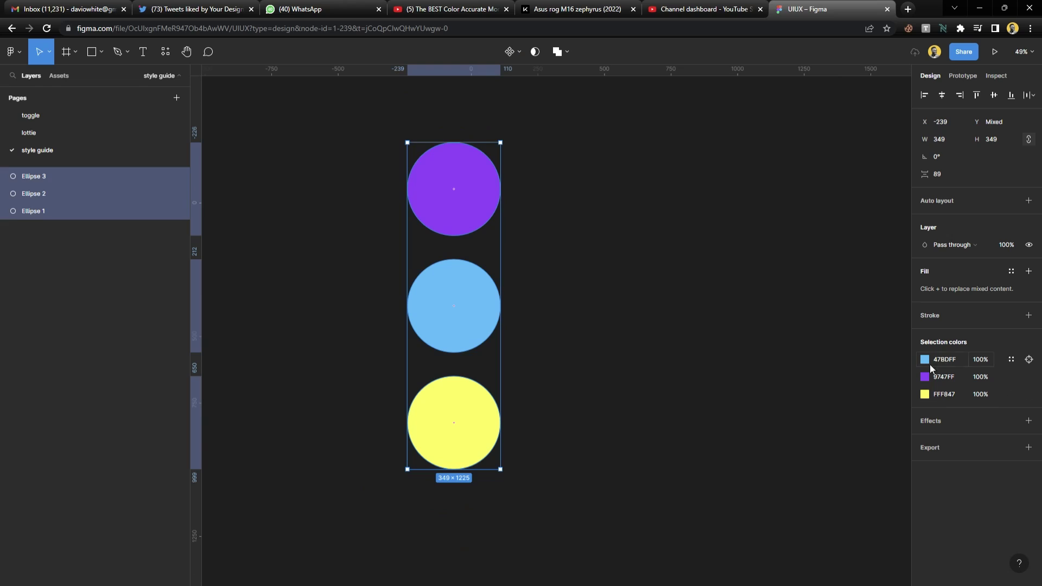
{"action": "left_click", "coordinate": [583, 301]}
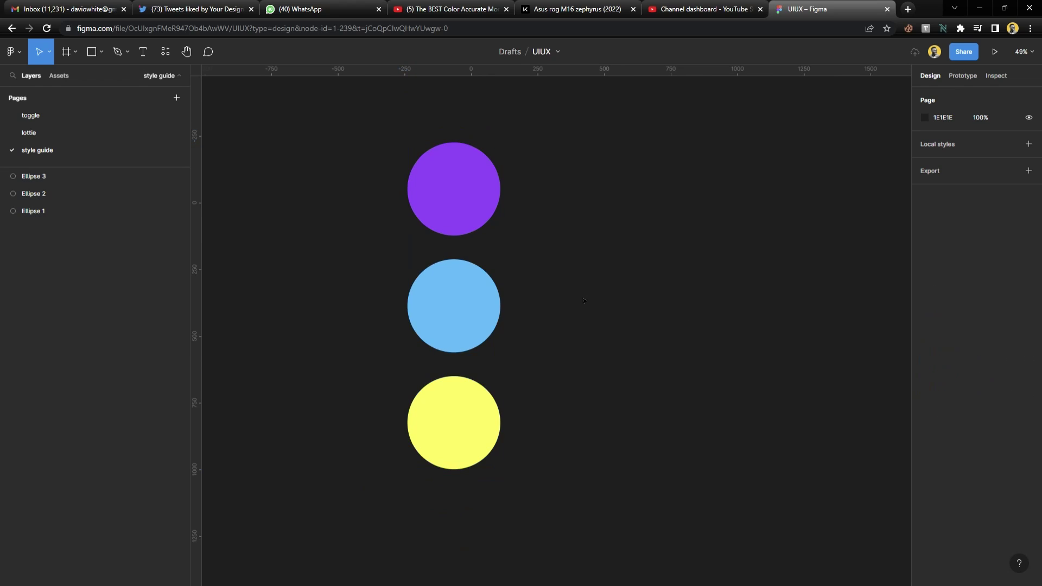
Start a new color style from the top circle's purple fill and name it cta.
{"action": "scroll", "coordinate": [575, 295], "scroll_direction": "right", "scroll_amount": 1}
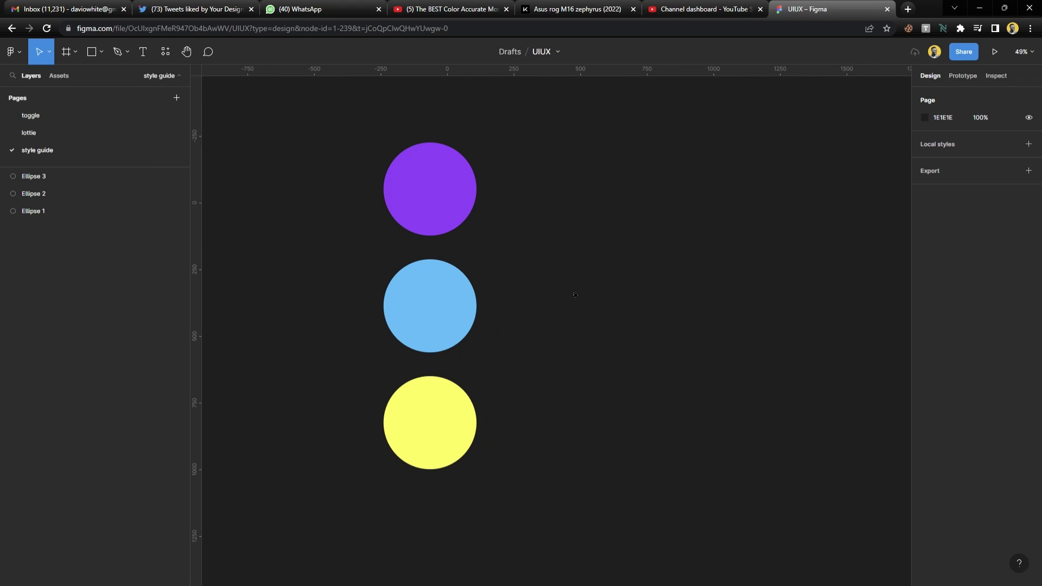
{"action": "scroll", "coordinate": [575, 294], "scroll_direction": "down", "scroll_amount": 2, "text": "ctrl"}
{"action": "scroll", "coordinate": [542, 304], "scroll_direction": "right", "scroll_amount": 2}
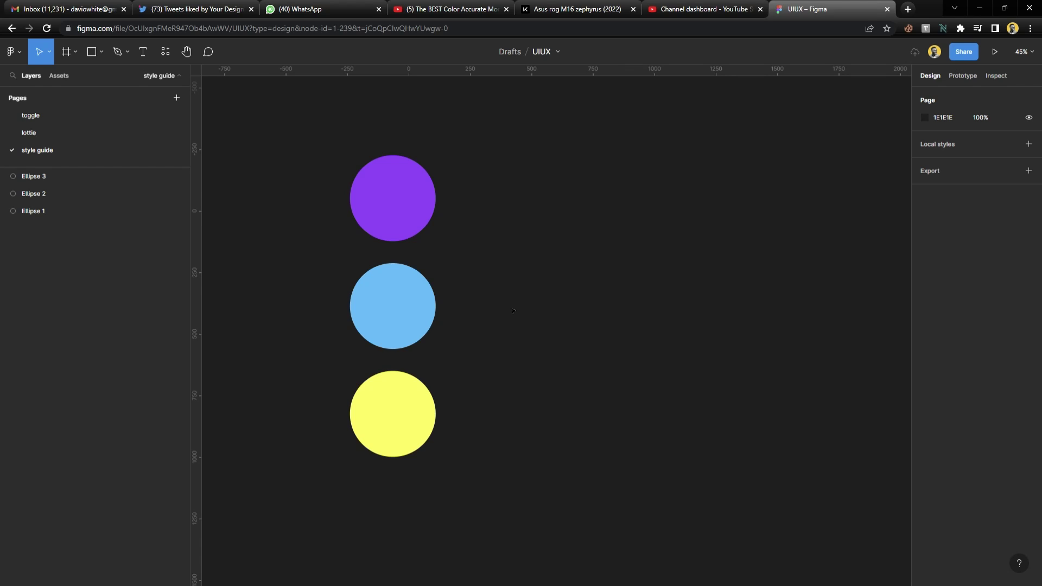
{"action": "scroll", "coordinate": [516, 311], "scroll_direction": "right", "scroll_amount": 2}
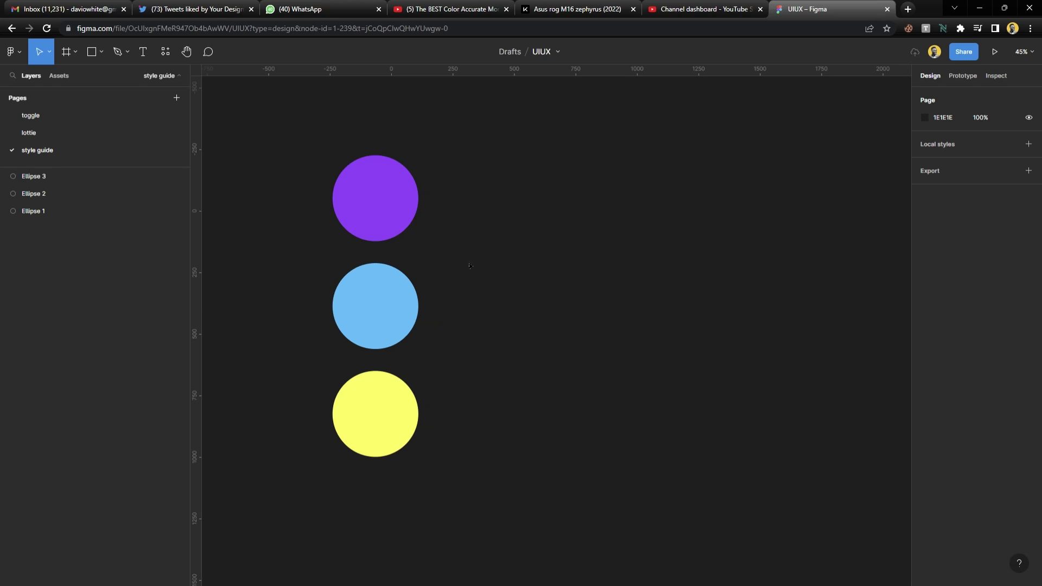
{"action": "left_click", "coordinate": [410, 216]}
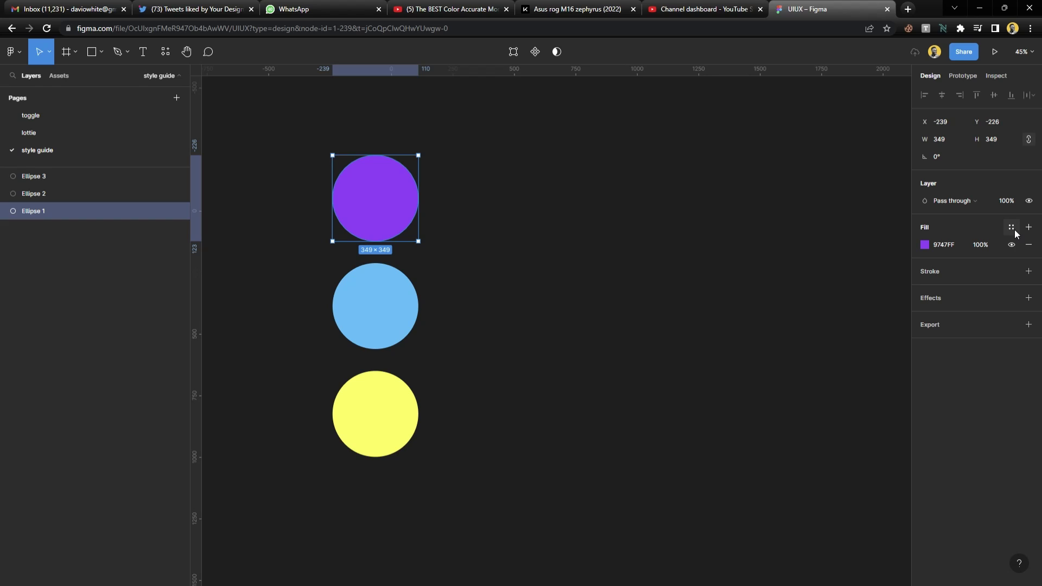
{"action": "left_click", "coordinate": [1012, 228]}
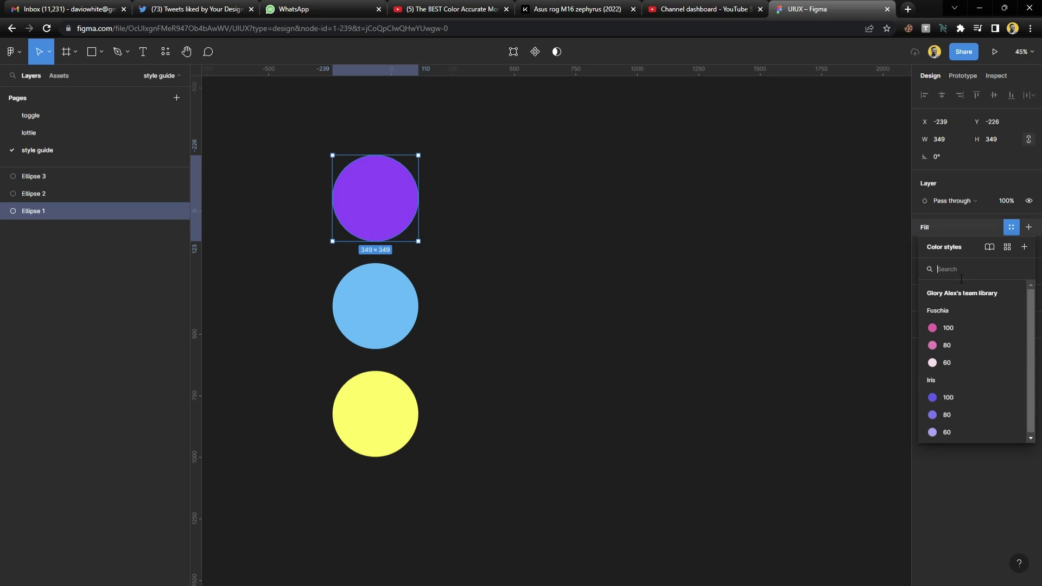
{"action": "left_click", "coordinate": [1026, 249]}
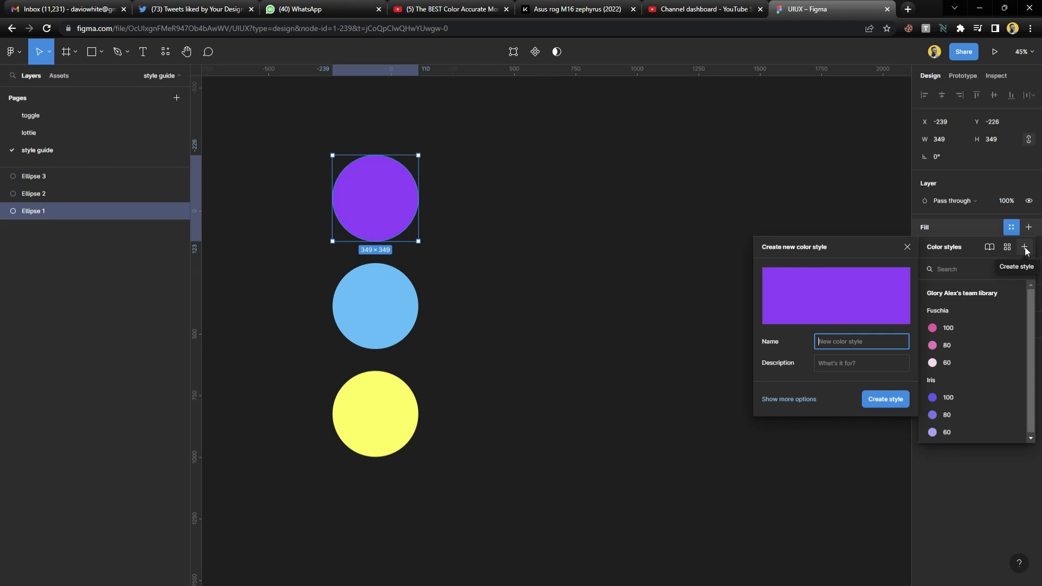
{"action": "type", "text": "ta"}
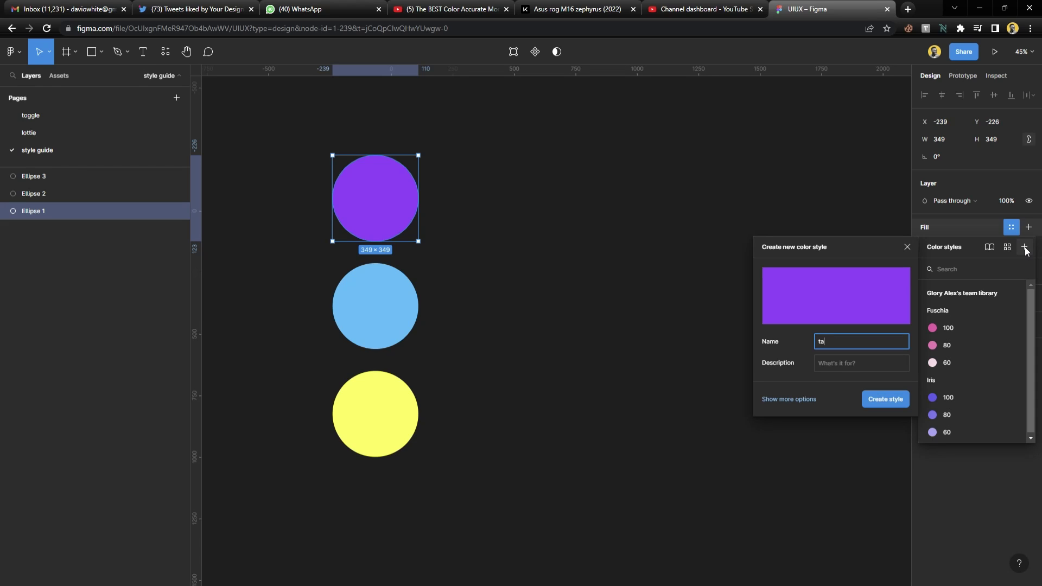
{"action": "key", "text": "BackSpace"}
{"action": "key", "text": "BackSpace"}
{"action": "type", "text": "cta"}
Describe the cta style as being for use on buttons and create it.
{"action": "left_click", "coordinate": [827, 365]}
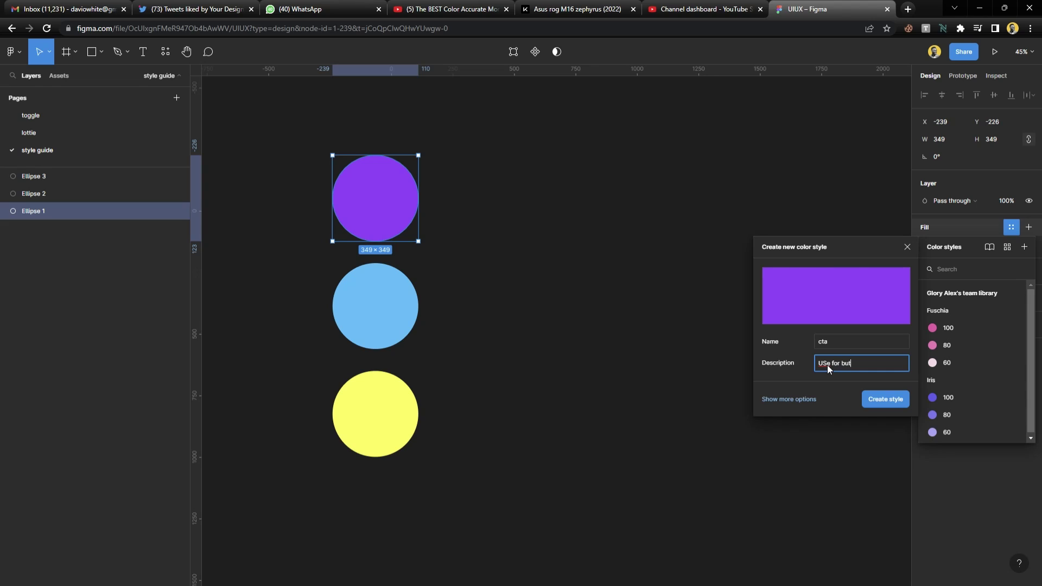
{"action": "type", "text": "tons"}
{"action": "key", "text": "BackSpace"}
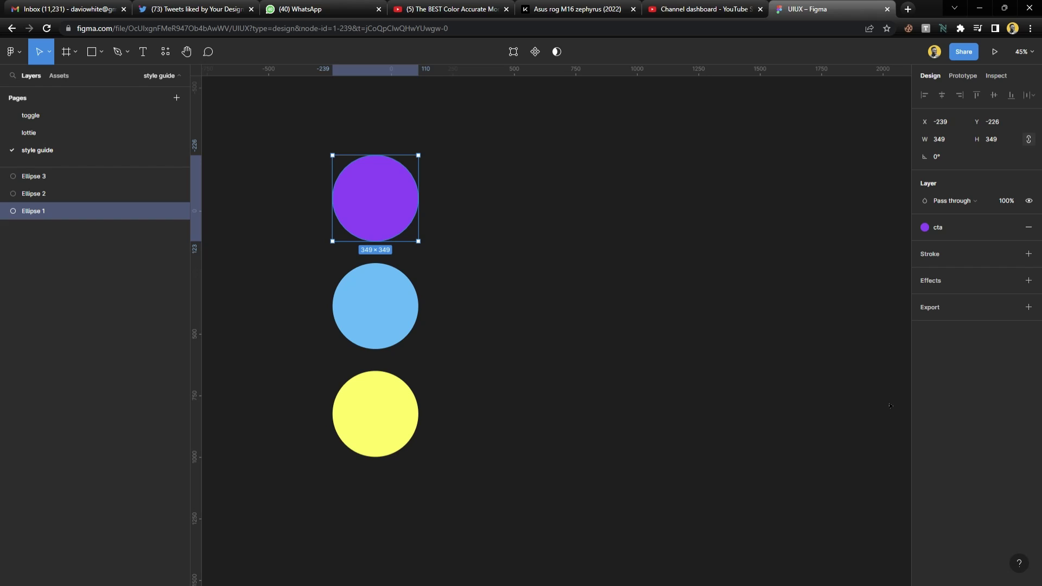
{"action": "left_click", "coordinate": [832, 368]}
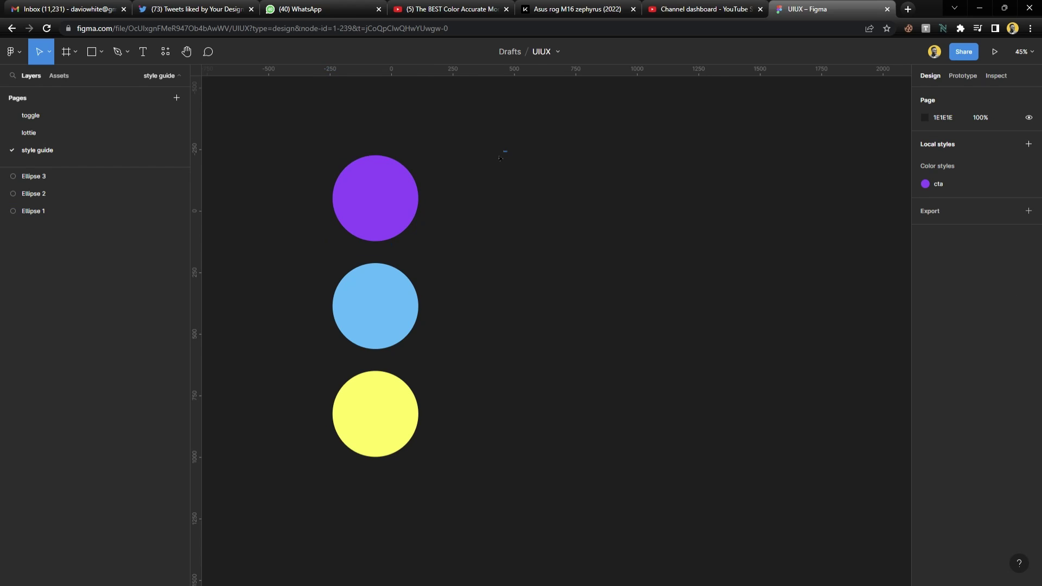
Create a color style named blue from the light blue 47BDFF among the selection colors of all three circles.
{"action": "left_click_drag", "start_coordinate": [499, 158], "coordinate": [278, 488]}
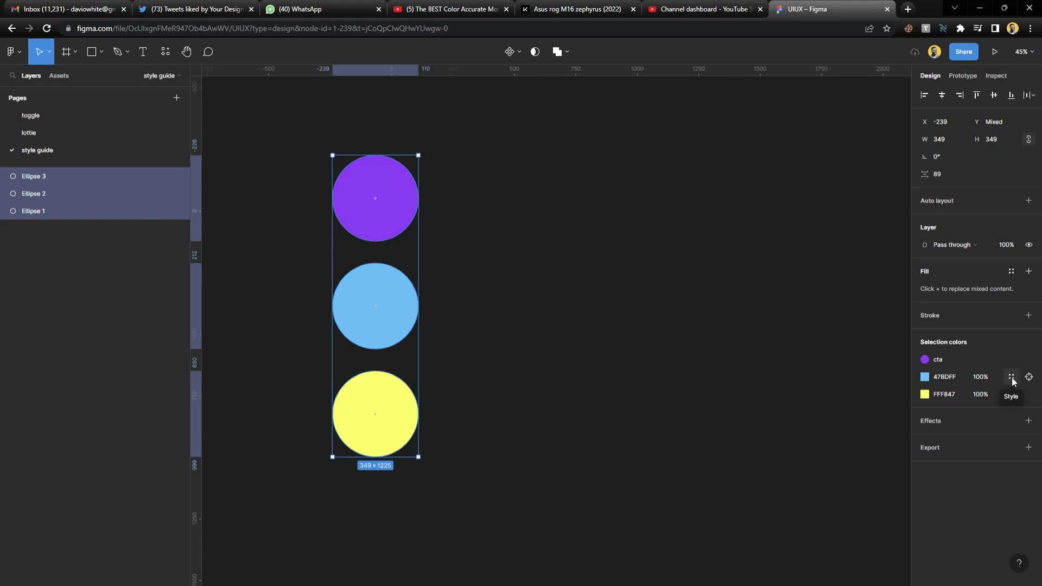
{"action": "left_click", "coordinate": [1011, 378]}
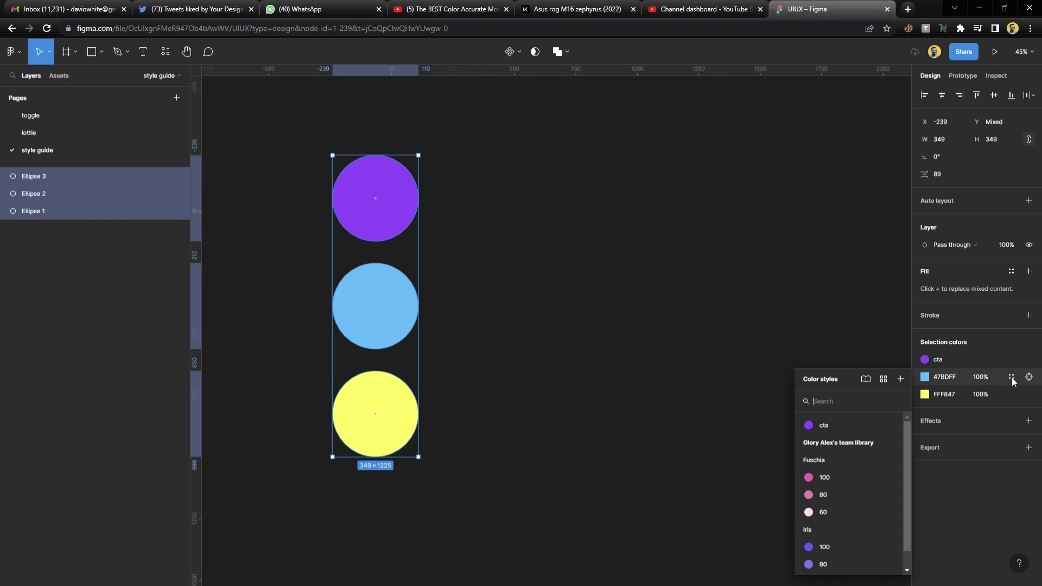
{"action": "left_click", "coordinate": [900, 378]}
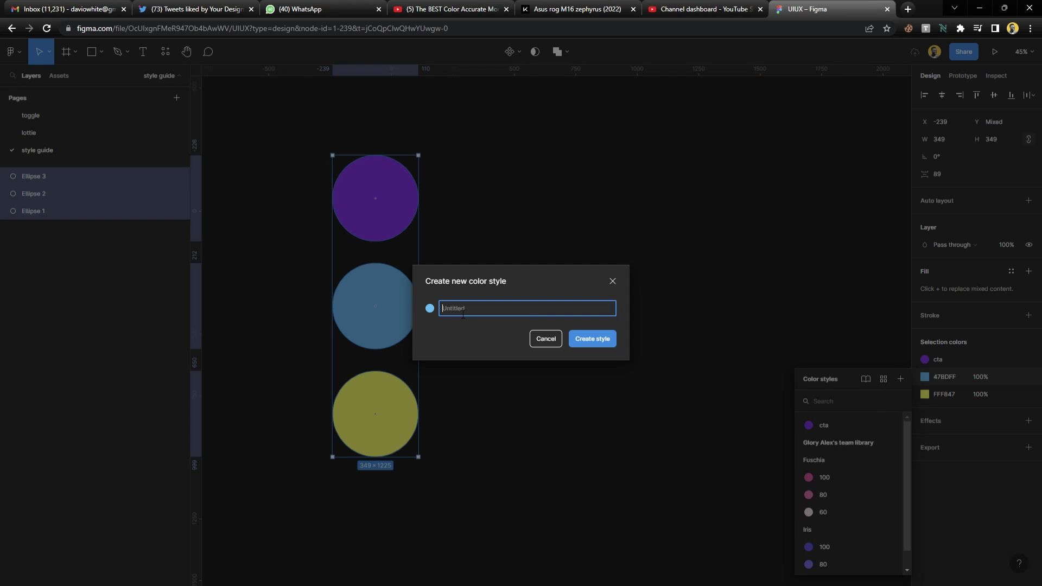
{"action": "type", "text": "blue"}
{"action": "left_click", "coordinate": [593, 339]}
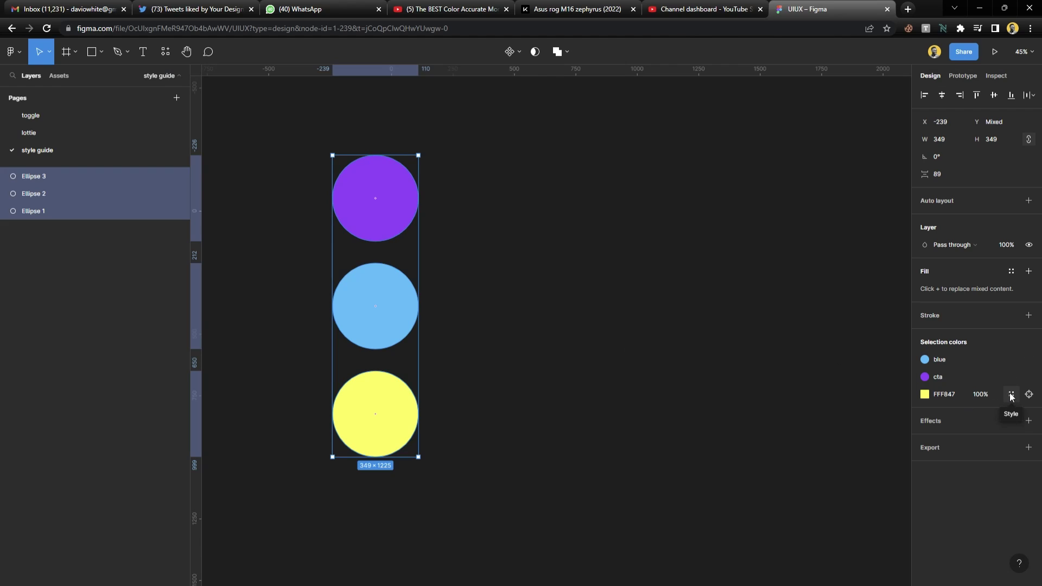
{"action": "key", "text": "Escape"}
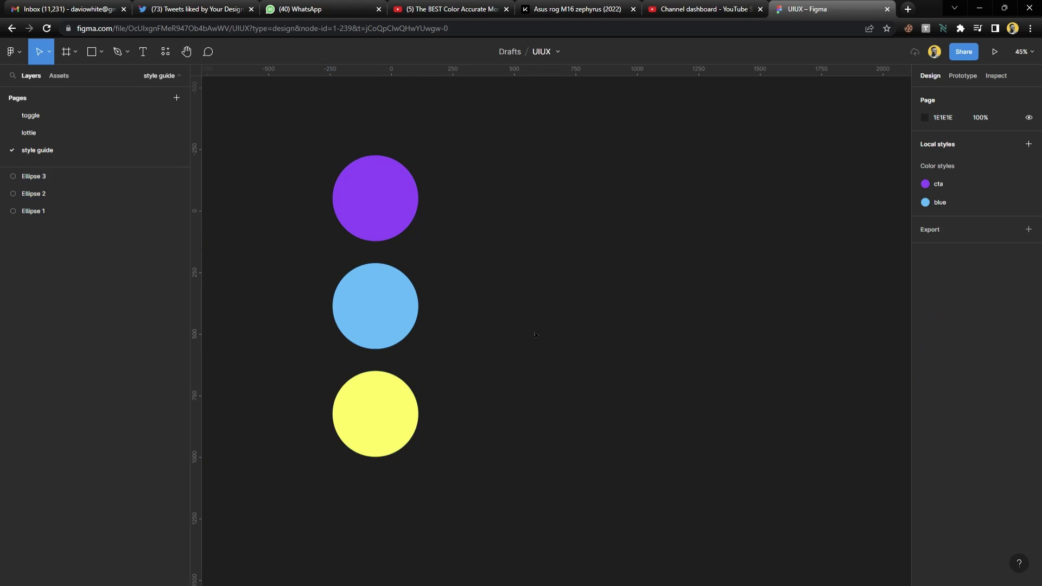
{"action": "left_click", "coordinate": [402, 407]}
{"action": "left_click", "coordinate": [1011, 227]}
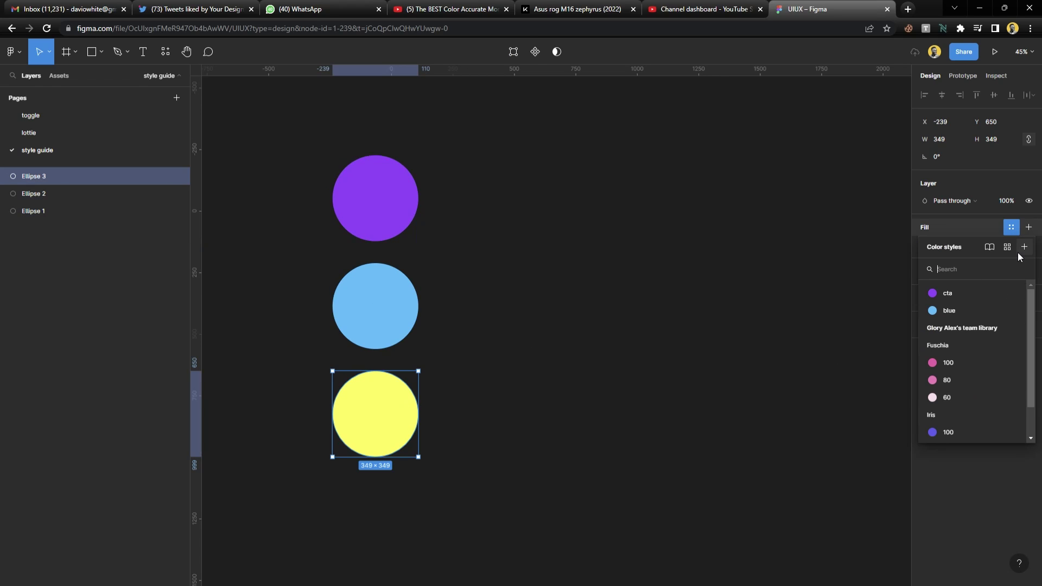
{"action": "left_click", "coordinate": [1024, 247]}
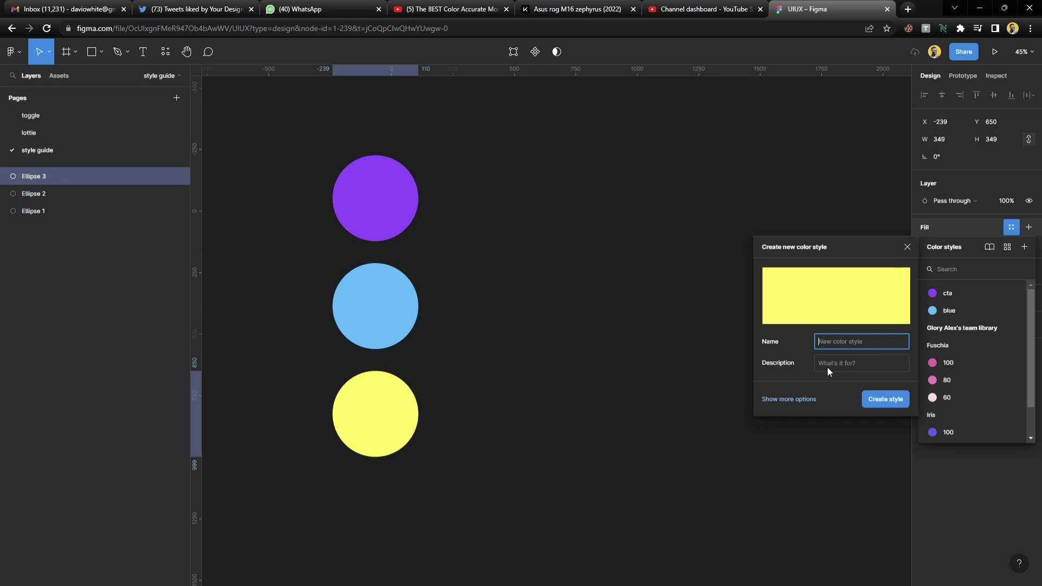
{"action": "left_click", "coordinate": [907, 247]}
Create a color style named yellow from the yellow among the selection colors of all three circles.
{"action": "left_click_drag", "start_coordinate": [679, 230], "coordinate": [255, 474]}
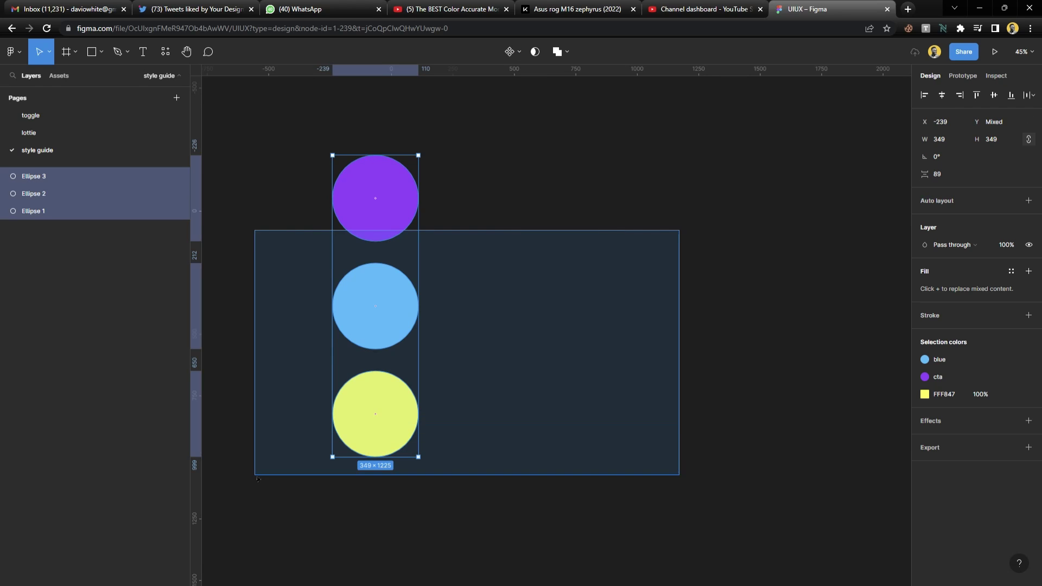
{"action": "left_click", "coordinate": [1011, 394]}
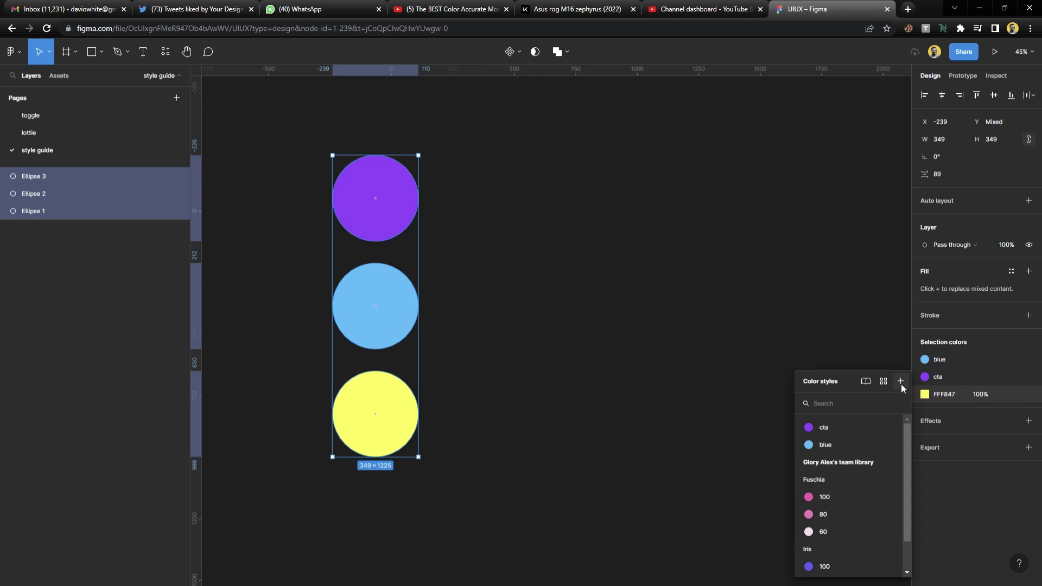
{"action": "left_click", "coordinate": [900, 382]}
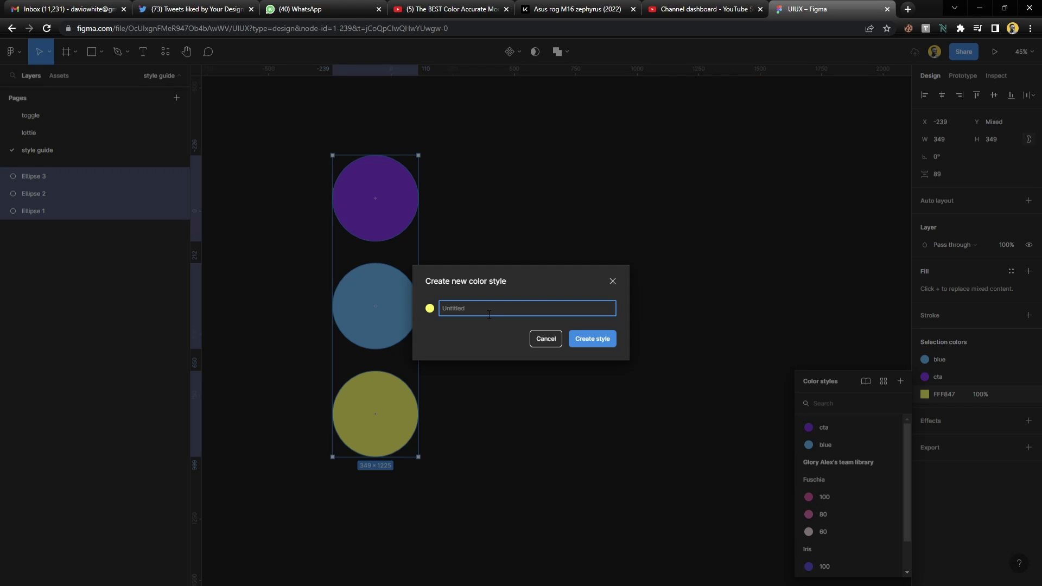
{"action": "type", "text": "yellow"}
{"action": "left_click", "coordinate": [586, 341]}
{"action": "left_click_drag", "start_coordinate": [549, 162], "coordinate": [321, 457]}
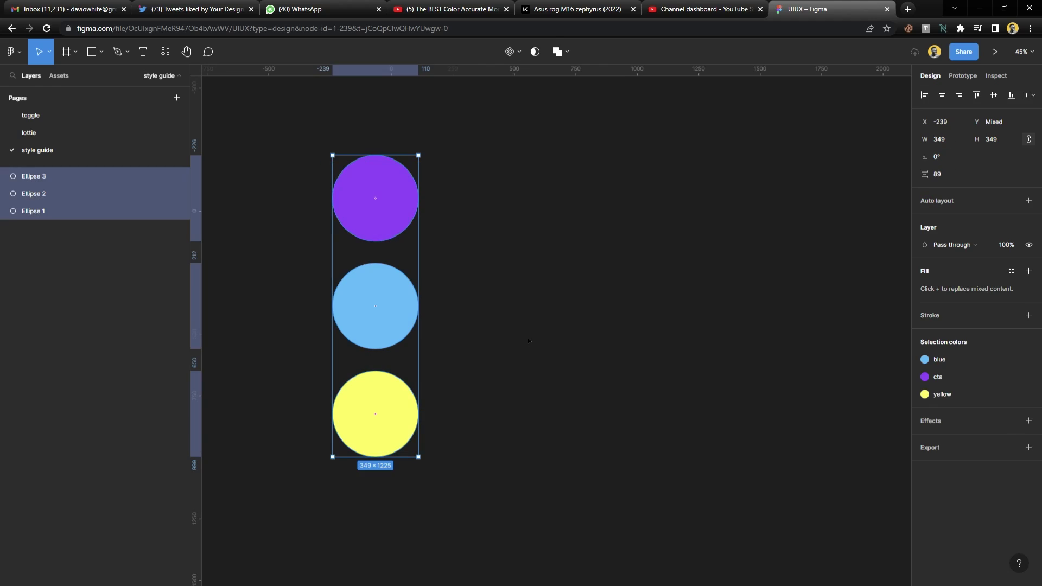
{"action": "left_click", "coordinate": [553, 278]}
Draw a frame about 1422 × 1462 beside the column of circles.
{"action": "scroll", "coordinate": [553, 278], "scroll_direction": "right", "scroll_amount": 2}
{"action": "scroll", "coordinate": [553, 278], "scroll_direction": "right", "scroll_amount": 3}
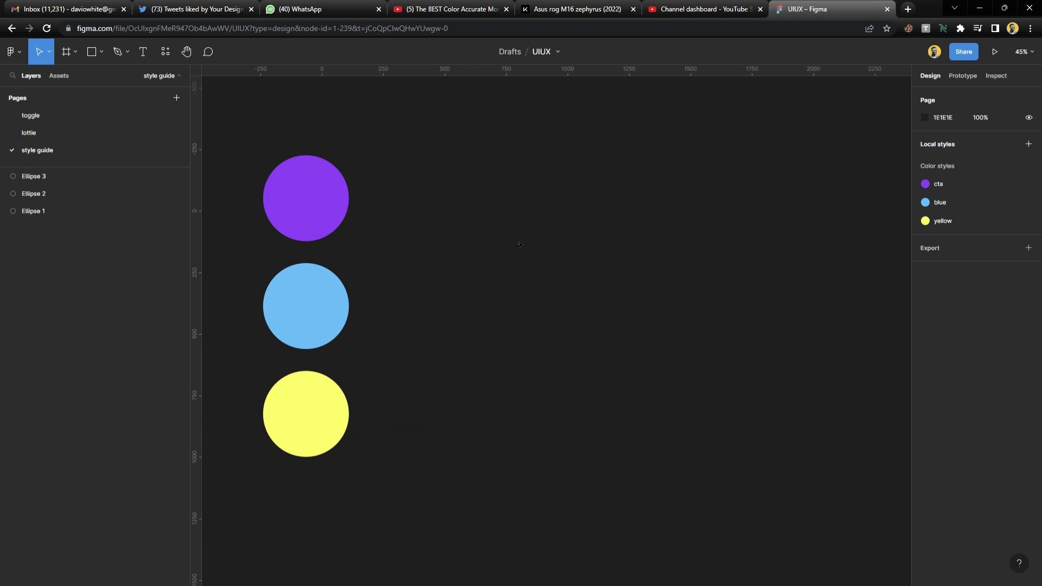
{"action": "key", "text": "f"}
{"action": "left_click_drag", "start_coordinate": [461, 142], "coordinate": [811, 503]}
Add the text "Style guide" inside the upper part of the new frame.
{"action": "key", "text": "t"}
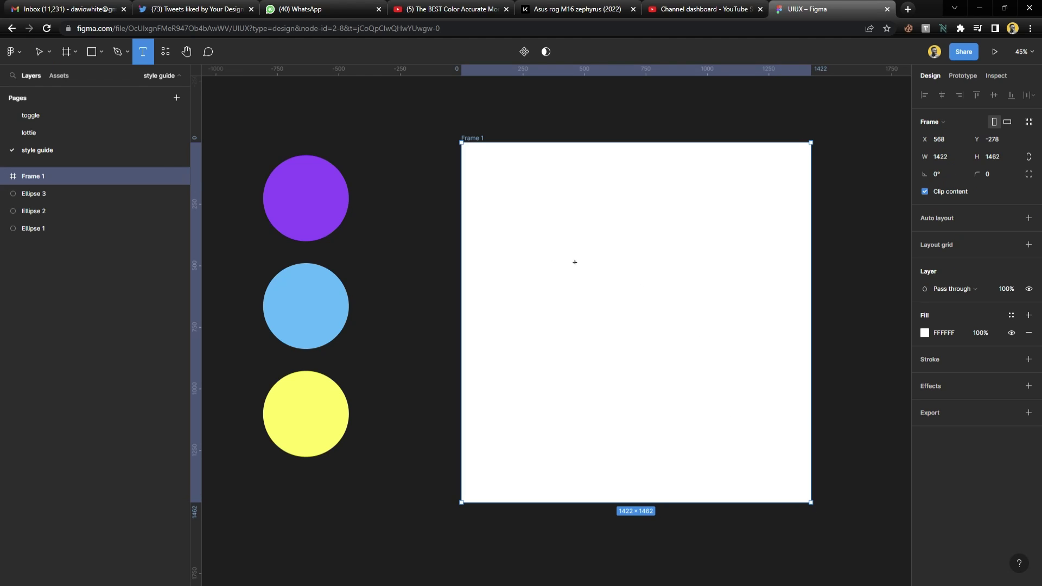
{"action": "left_click", "coordinate": [531, 243]}
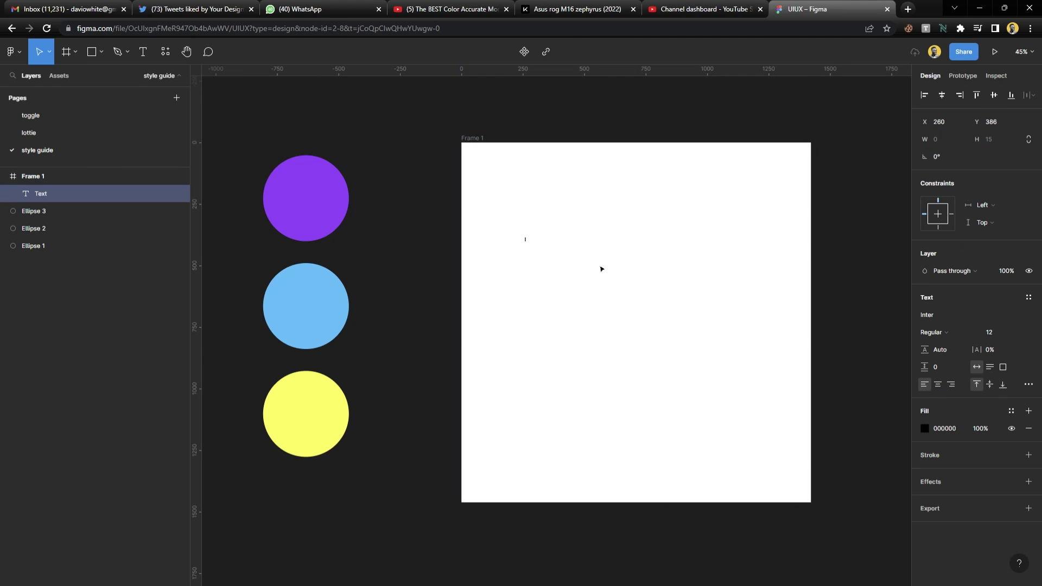
{"action": "type", "text": "Style guide"}
{"action": "key", "text": "Return"}
{"action": "key", "text": "BackSpace"}
{"action": "key", "text": "Escape"}
Set the Style guide text size to 128 and reposition it at about X 192, Y 201 in the frame.
{"action": "left_click", "coordinate": [1017, 332]}
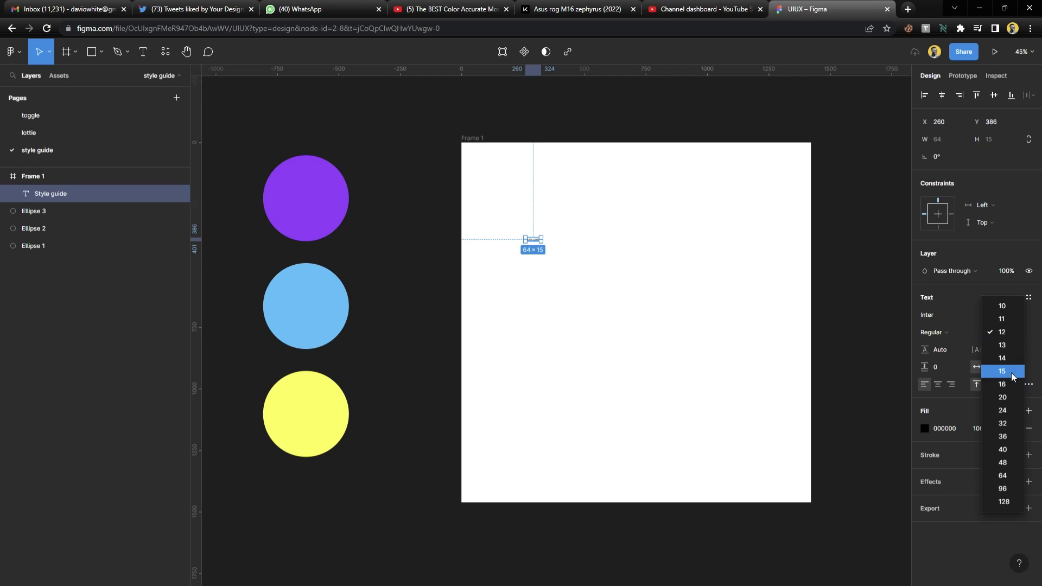
{"action": "left_click", "coordinate": [1001, 498]}
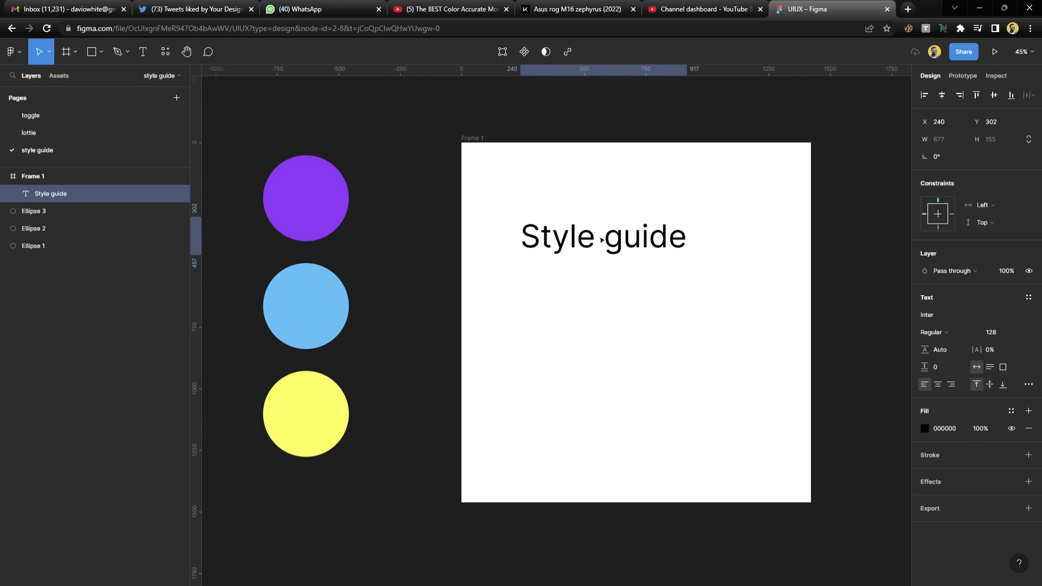
{"action": "scroll", "coordinate": [590, 220], "scroll_direction": "up", "scroll_amount": 2, "text": "ctrl"}
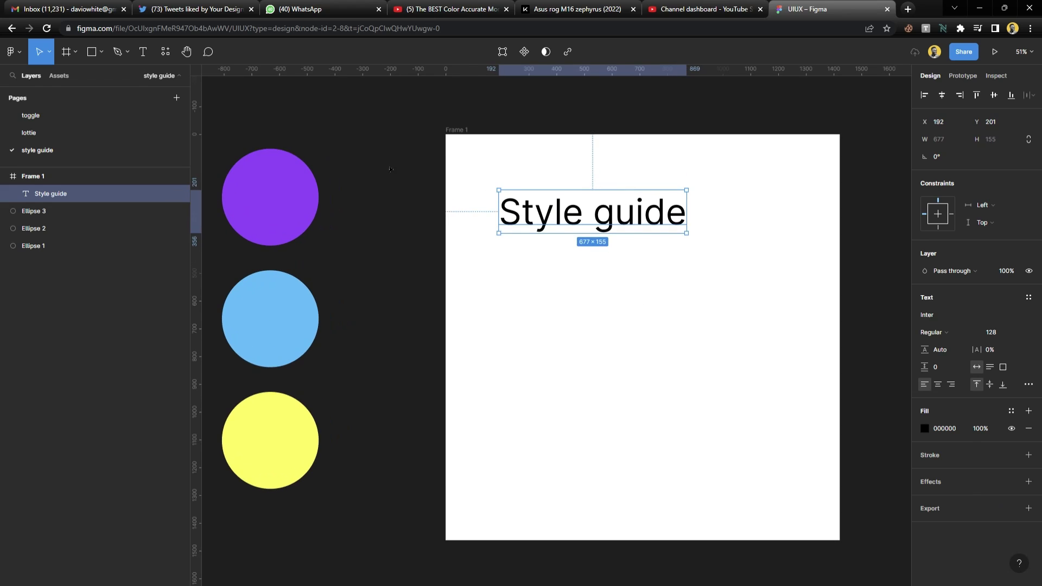
Move all three circles together closer to the frame, keeping them in their column.
{"action": "left_click_drag", "start_coordinate": [379, 147], "coordinate": [220, 567]}
{"action": "left_click_drag", "start_coordinate": [285, 355], "coordinate": [357, 357]}
{"action": "left_click", "coordinate": [414, 279]}
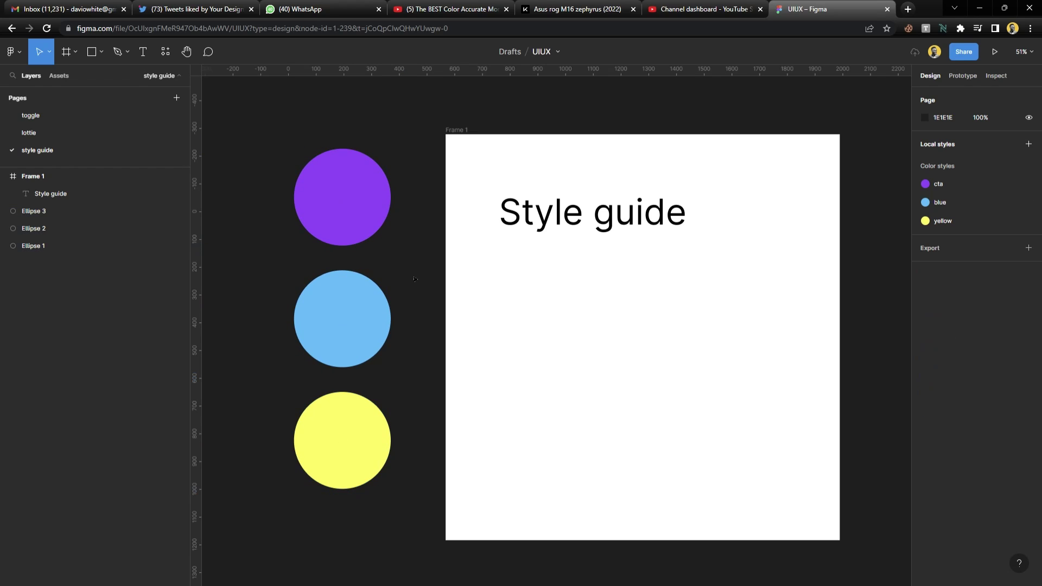
Change the Style guide text's font weight to Black.
{"action": "left_click", "coordinate": [525, 223]}
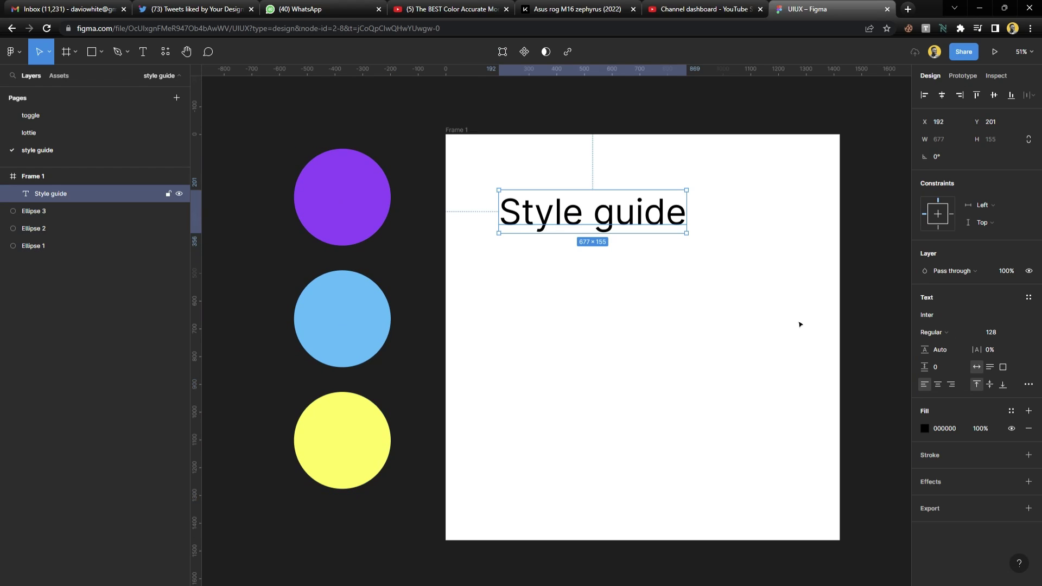
{"action": "left_click", "coordinate": [932, 332]}
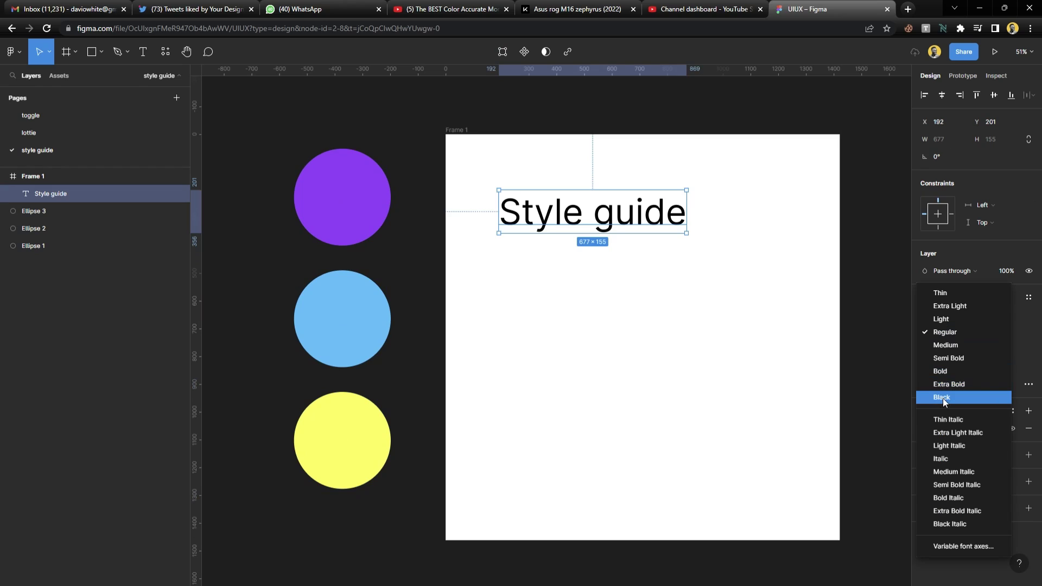
{"action": "left_click", "coordinate": [942, 397]}
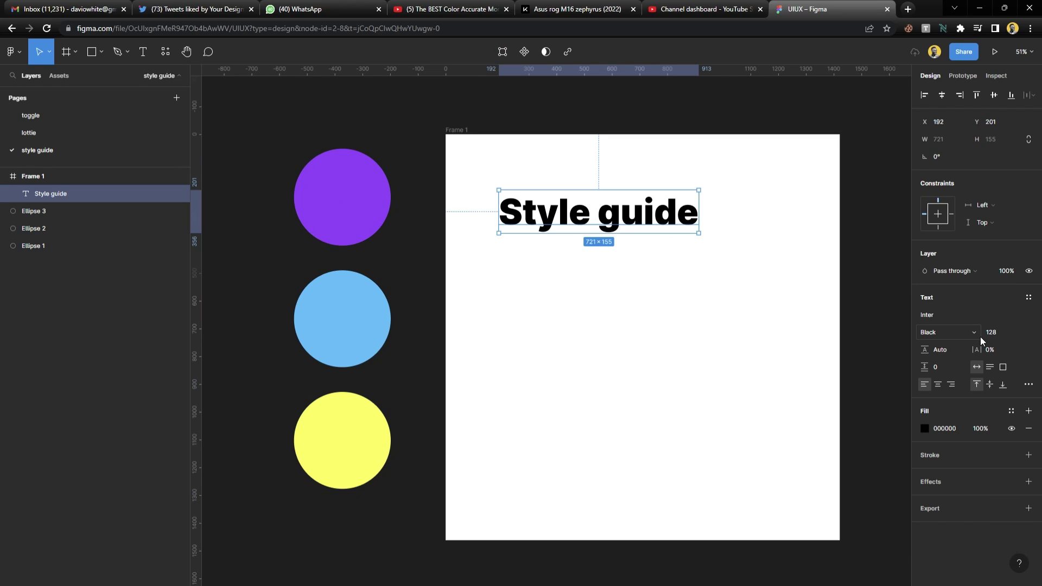
{"action": "left_click", "coordinate": [651, 299]}
{"action": "scroll", "coordinate": [581, 290], "scroll_direction": "right", "scroll_amount": 2}
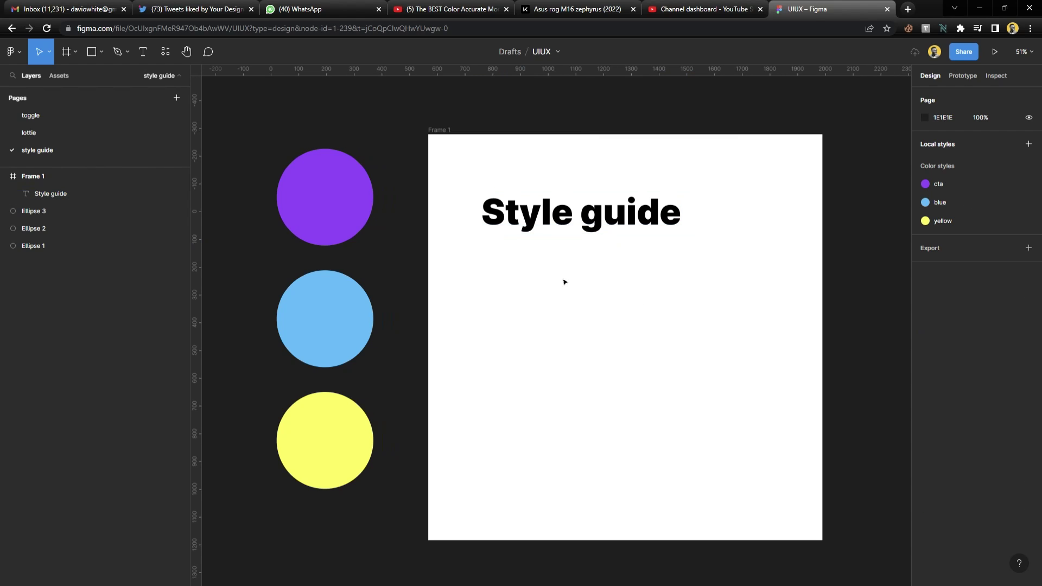
Apply the saved blue color style to the fill of the Style guide text.
{"action": "left_click", "coordinate": [611, 222]}
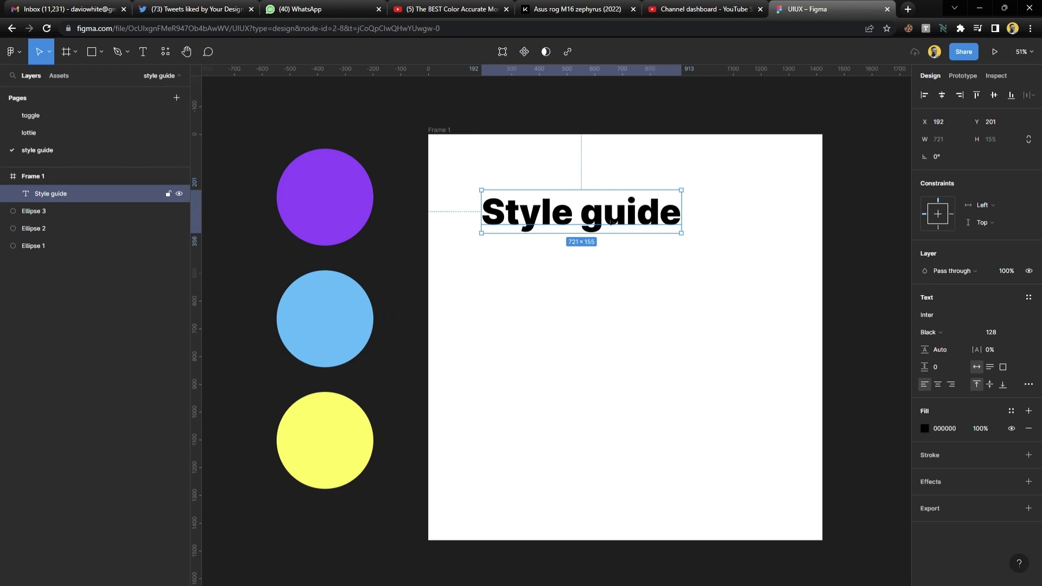
{"action": "left_click", "coordinate": [1028, 298]}
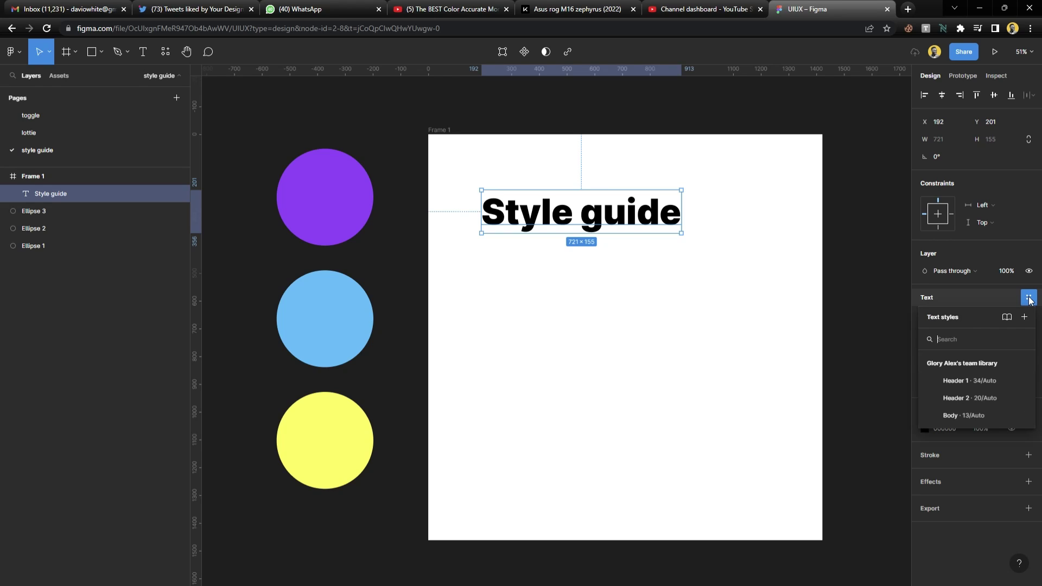
{"action": "left_click", "coordinate": [1028, 299]}
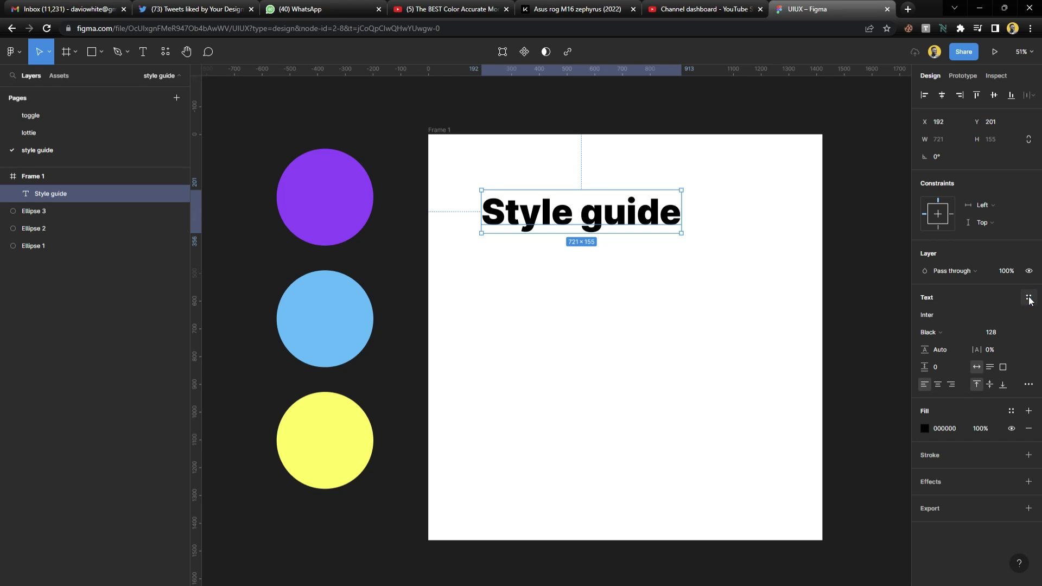
{"action": "left_click", "coordinate": [1012, 412]}
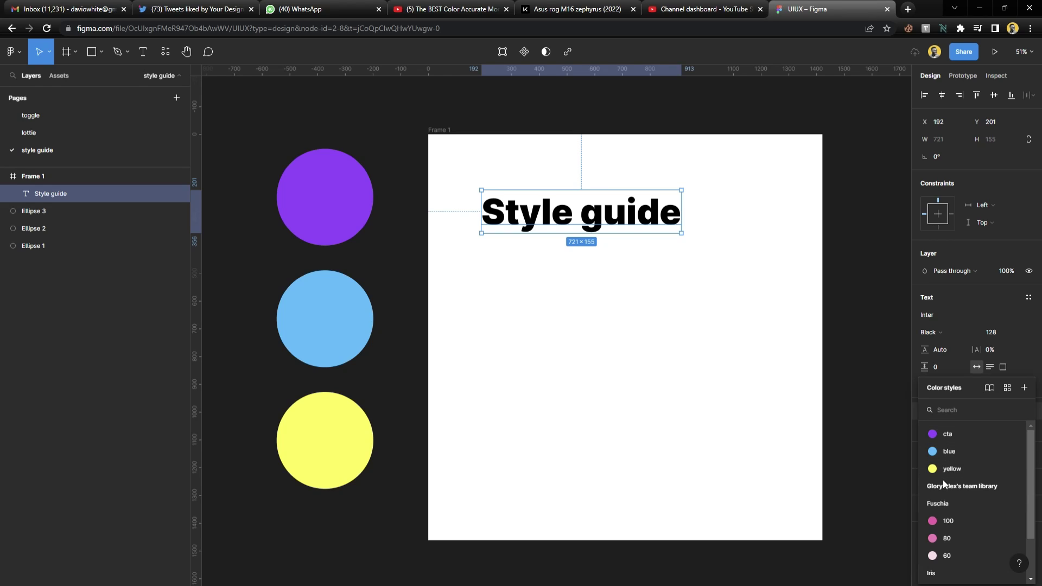
{"action": "left_click", "coordinate": [948, 451]}
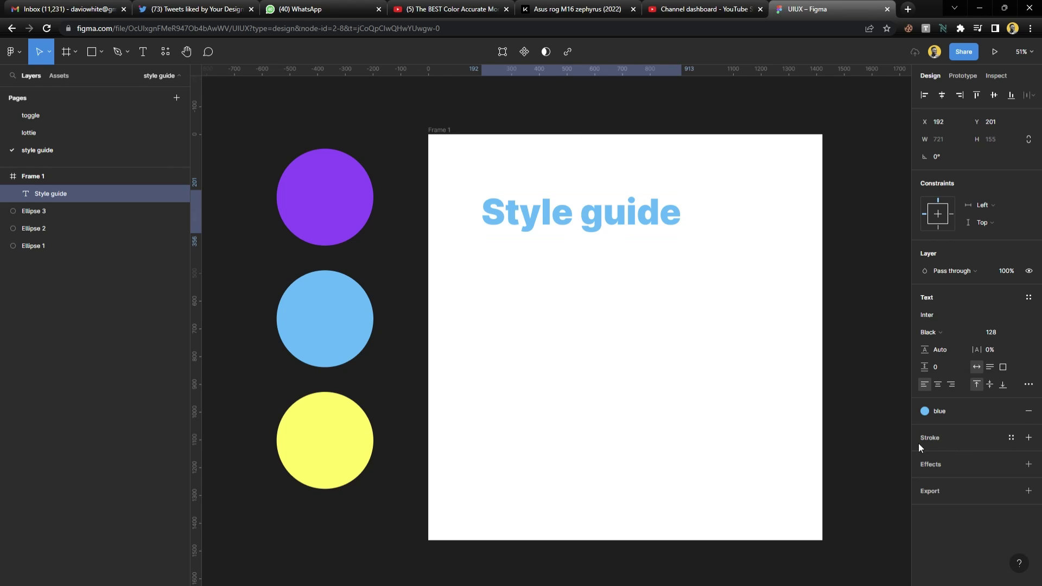
{"action": "left_click", "coordinate": [856, 350]}
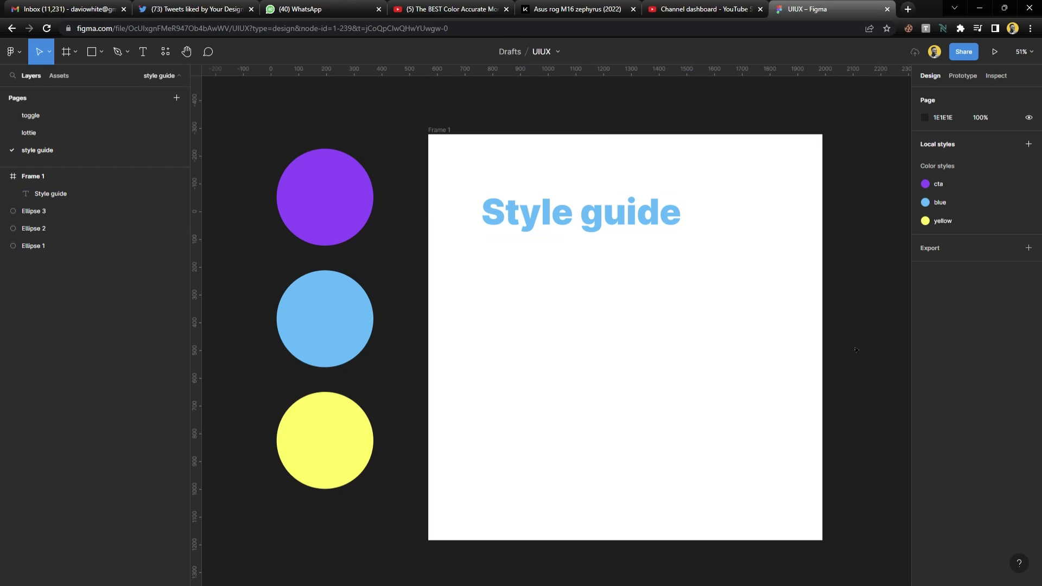
Duplicate the Style guide text downward to make four stacked copies and set their vertical spacing to about 131.
{"action": "left_click_drag", "start_coordinate": [620, 194], "coordinate": [616, 337]}
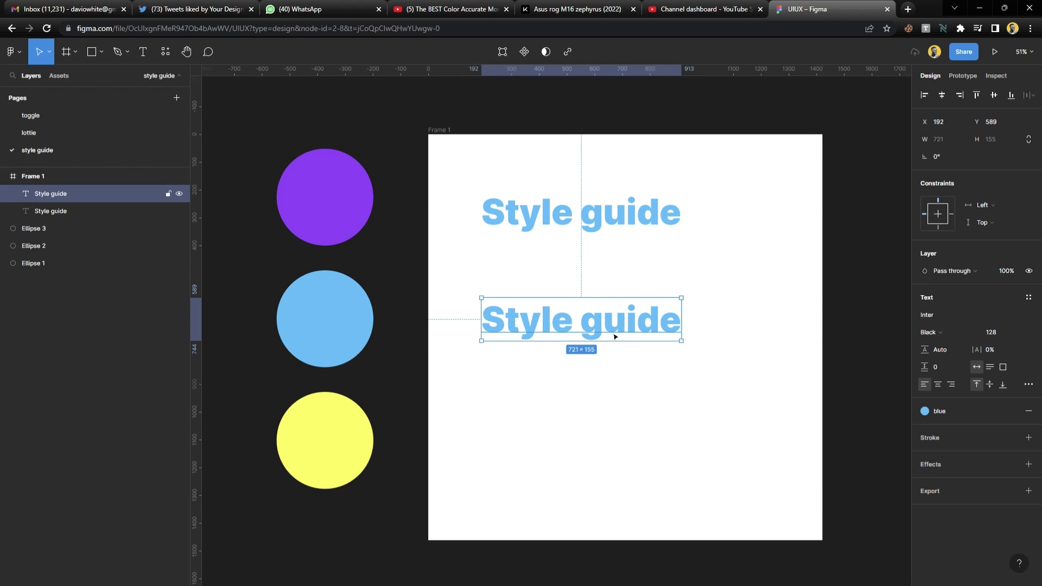
{"action": "key", "text": "ctrl+d"}
{"action": "key", "text": "ctrl+d"}
{"action": "left_click_drag", "start_coordinate": [709, 559], "coordinate": [561, 205]}
{"action": "left_click_drag", "start_coordinate": [925, 175], "coordinate": [813, 197]}
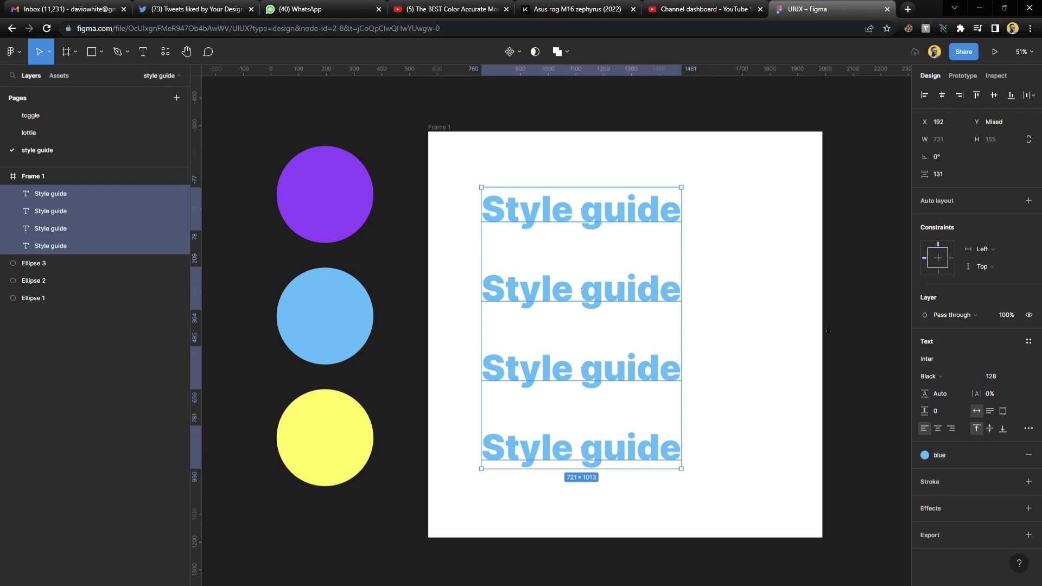
Fill the frame with the near-black navy 040C11, sampling the text's blue and darkening it.
{"action": "left_click", "coordinate": [767, 360]}
{"action": "left_click", "coordinate": [767, 353]}
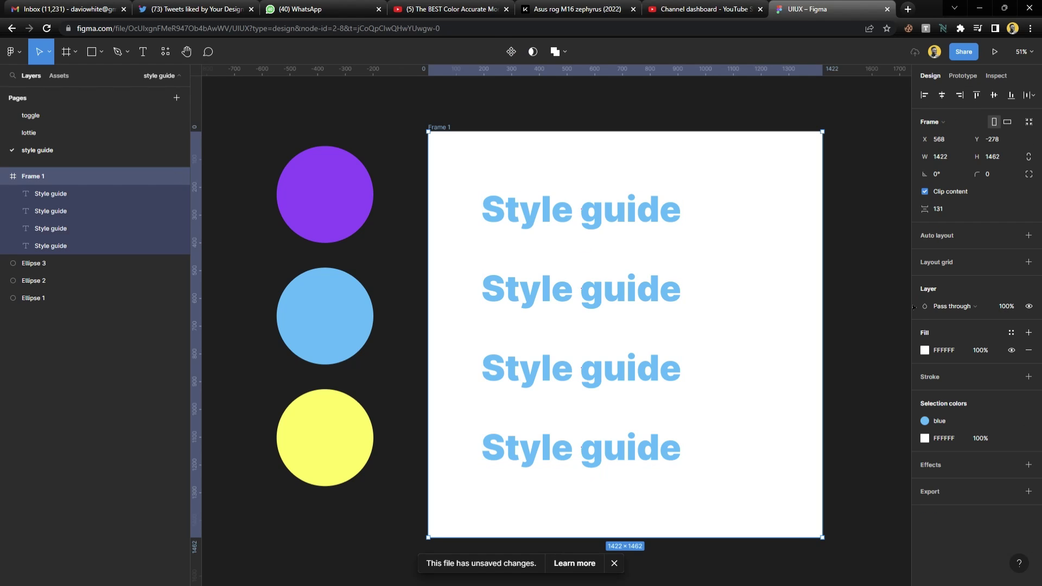
{"action": "left_click", "coordinate": [925, 350]}
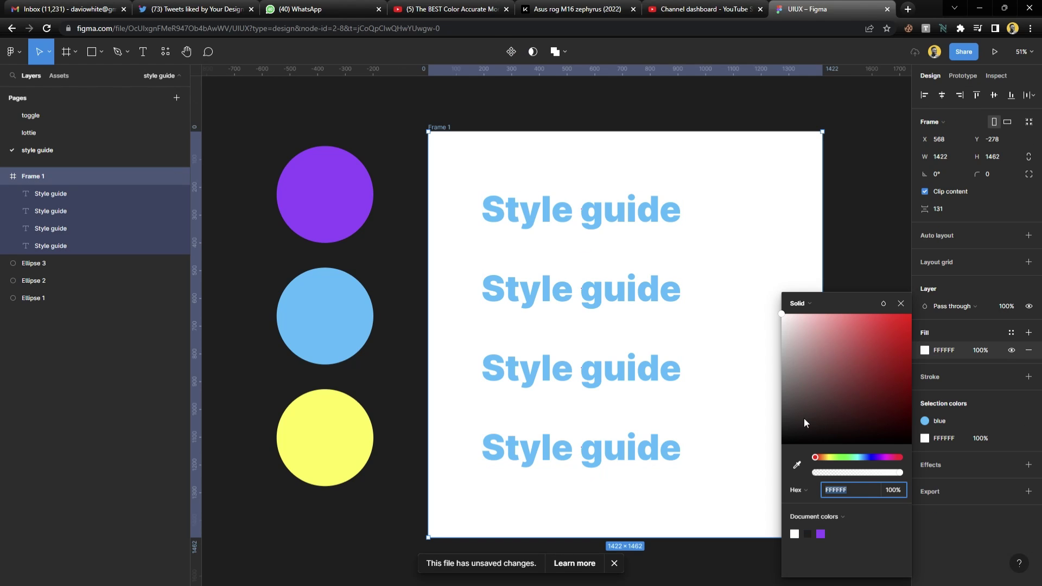
{"action": "left_click", "coordinate": [797, 465]}
{"action": "left_click", "coordinate": [673, 368]}
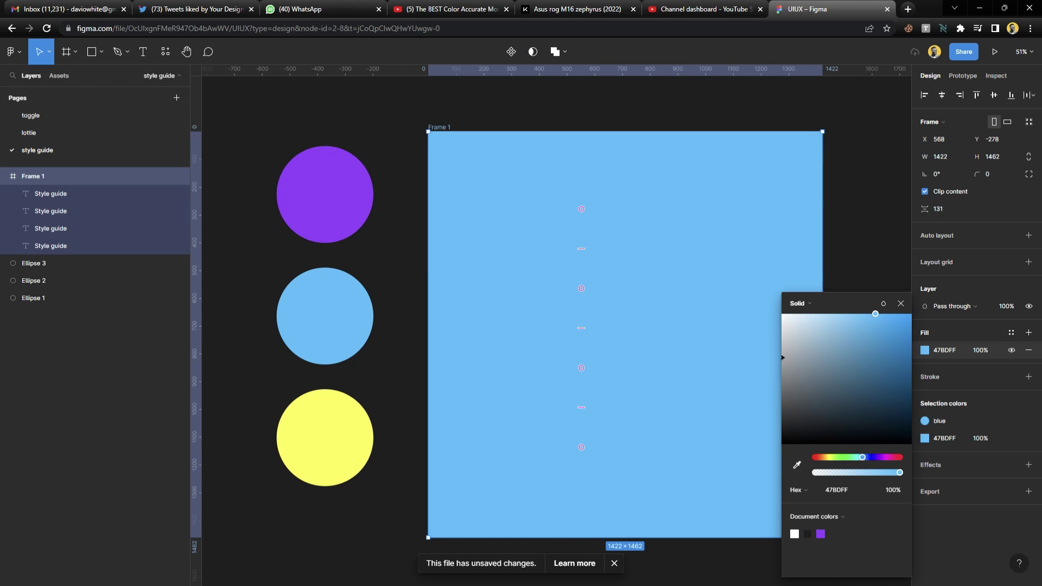
{"action": "left_click_drag", "start_coordinate": [782, 358], "coordinate": [877, 436]}
{"action": "left_click", "coordinate": [901, 304]}
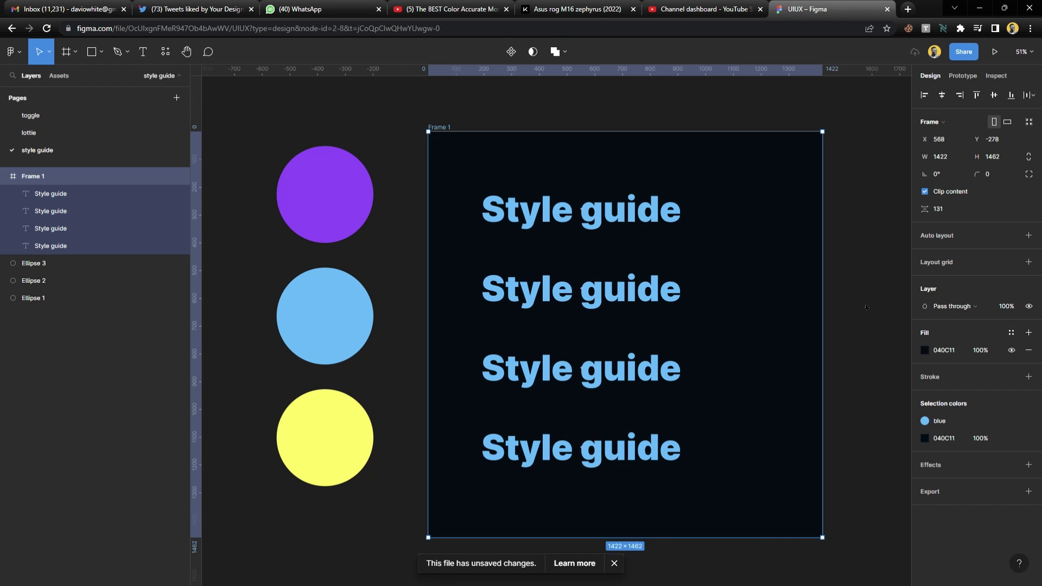
{"action": "left_click", "coordinate": [866, 308]}
Delete the three colored circles beside the frame.
{"action": "scroll", "coordinate": [606, 394], "scroll_direction": "up", "scroll_amount": 2}
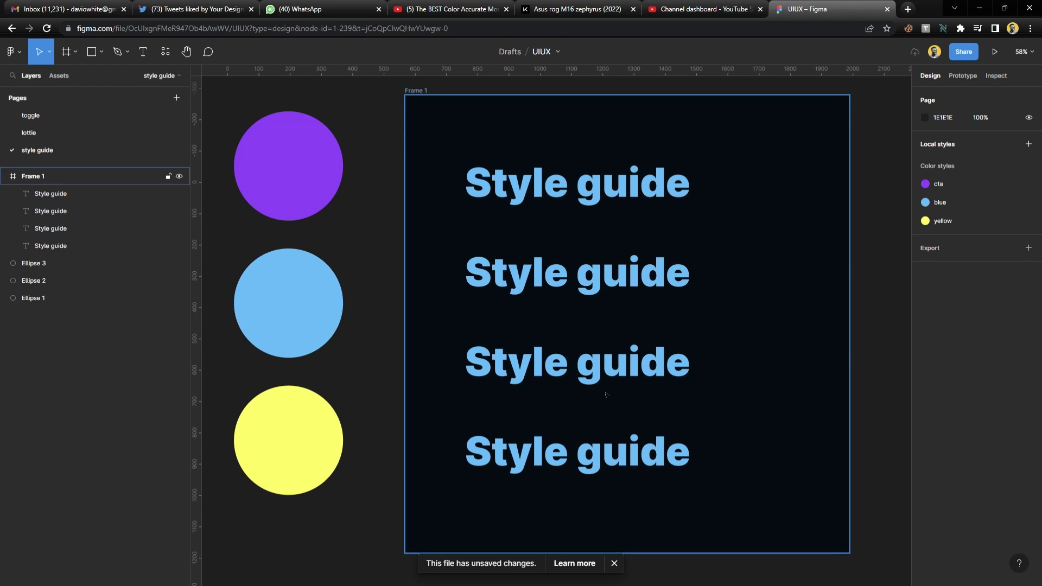
{"action": "scroll", "coordinate": [585, 238], "scroll_direction": "left", "scroll_amount": 1}
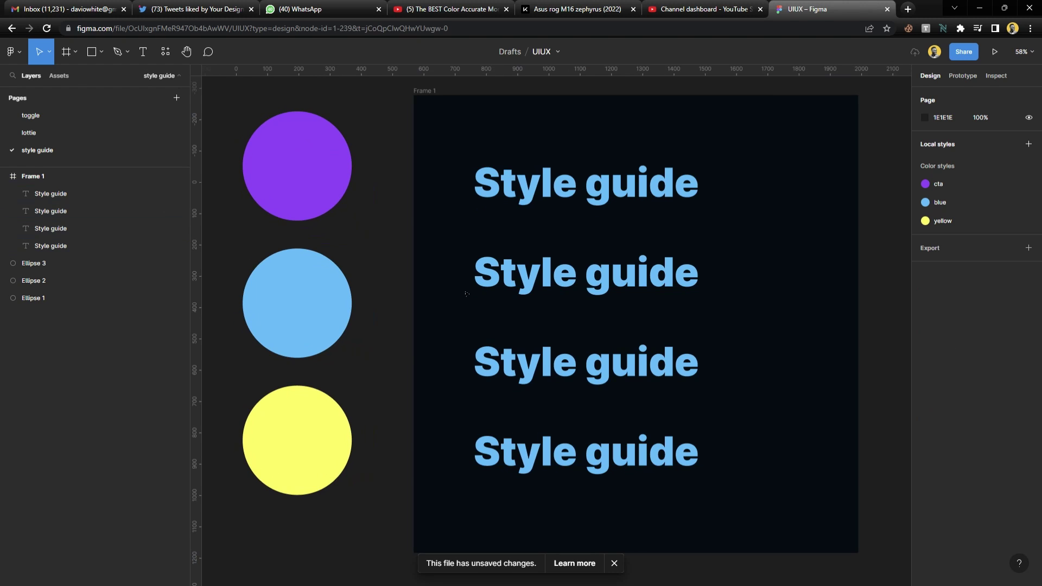
{"action": "left_click", "coordinate": [314, 196]}
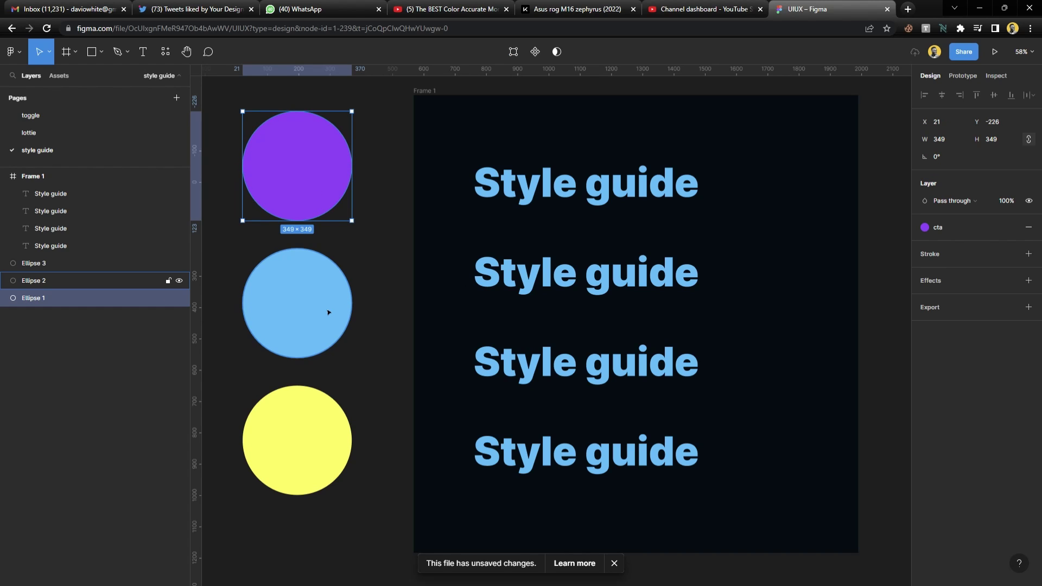
{"action": "left_click_drag", "start_coordinate": [372, 115], "coordinate": [271, 516]}
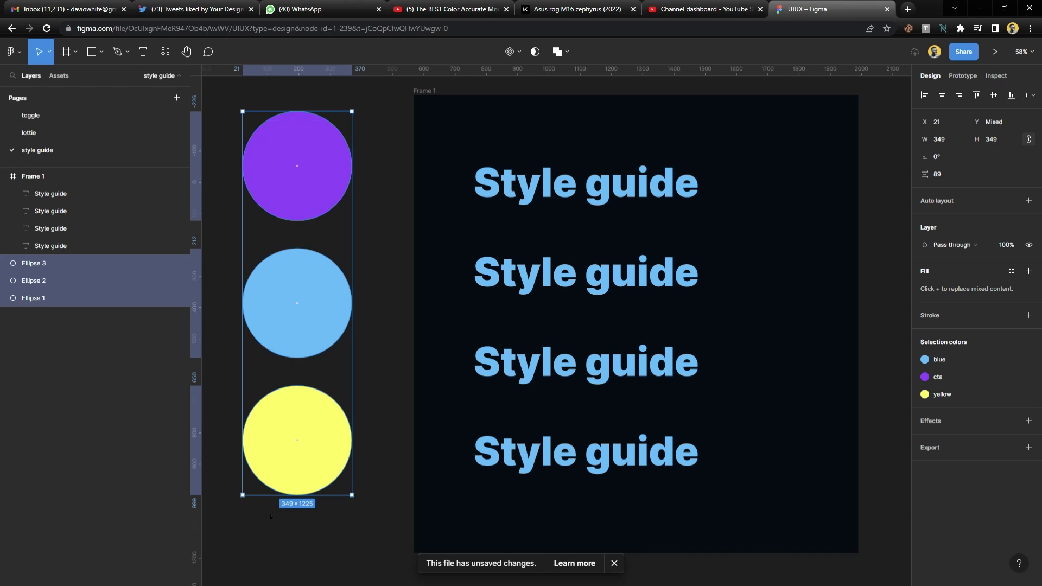
{"action": "key", "text": "Delete"}
{"action": "scroll", "coordinate": [309, 484], "scroll_direction": "right", "scroll_amount": 4}
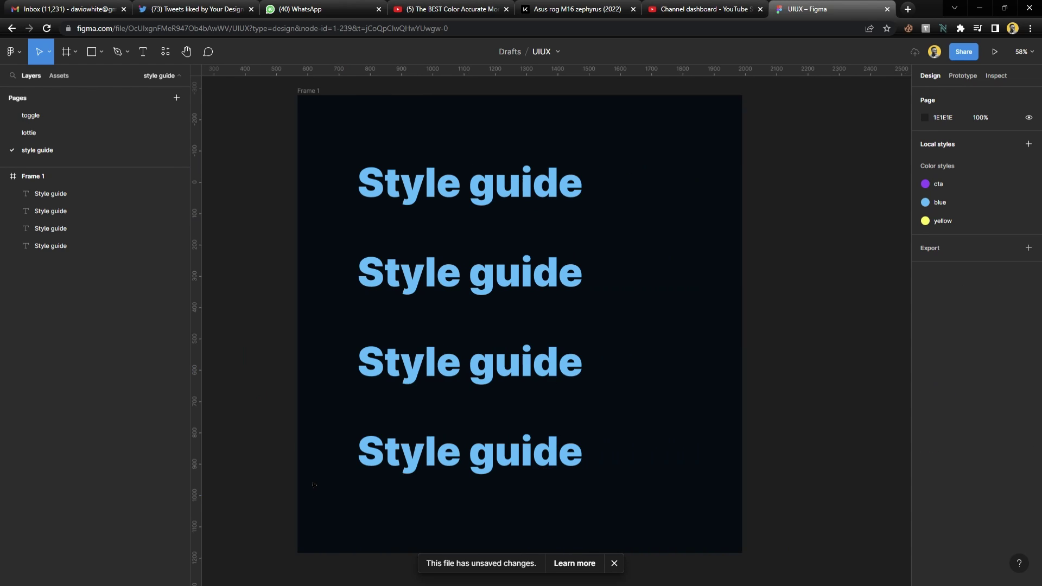
{"action": "scroll", "coordinate": [320, 478], "scroll_direction": "left", "scroll_amount": 1}
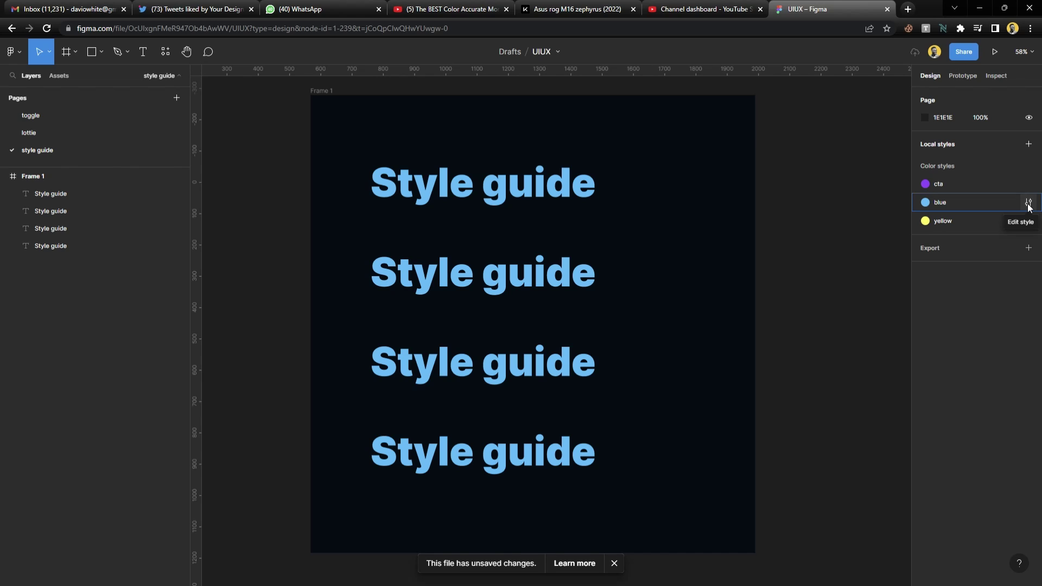
Set the blue color style's color to FFFFFF.
{"action": "left_click", "coordinate": [1028, 203]}
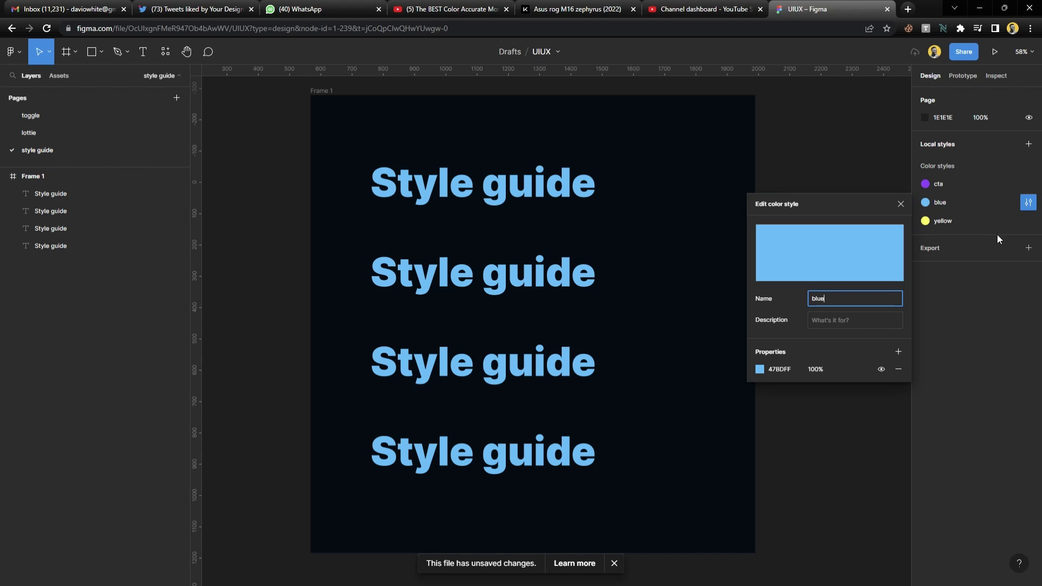
{"action": "left_click", "coordinate": [786, 372]}
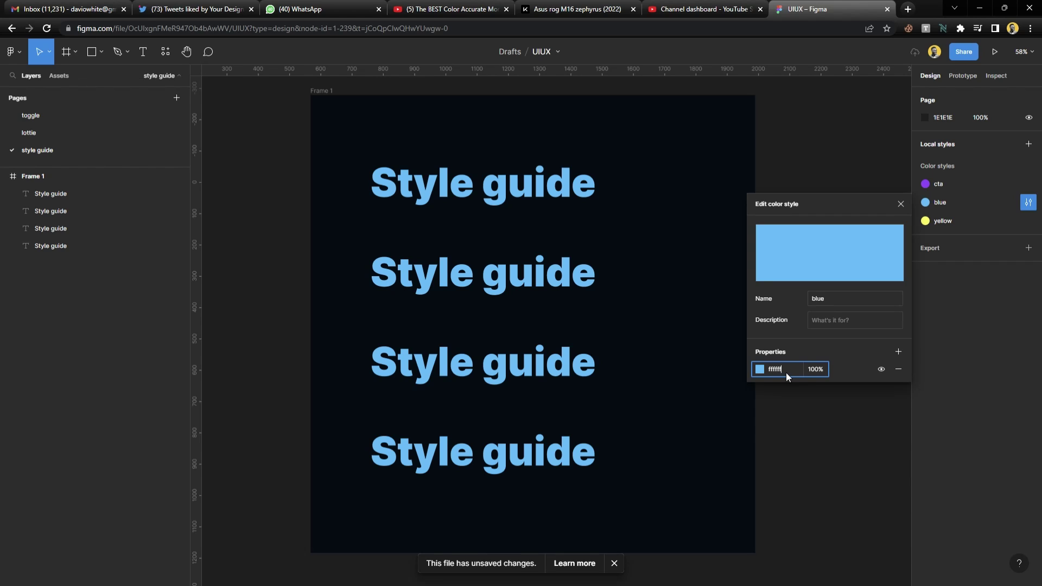
{"action": "key", "text": "Return"}
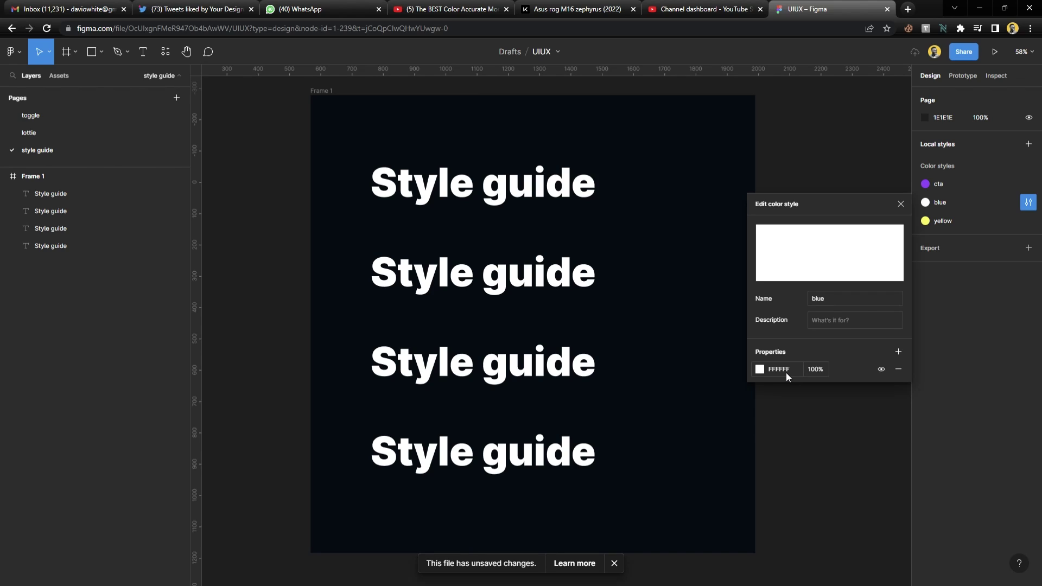
Change the blue color style's color to 000000.
{"action": "left_click", "coordinate": [787, 374]}
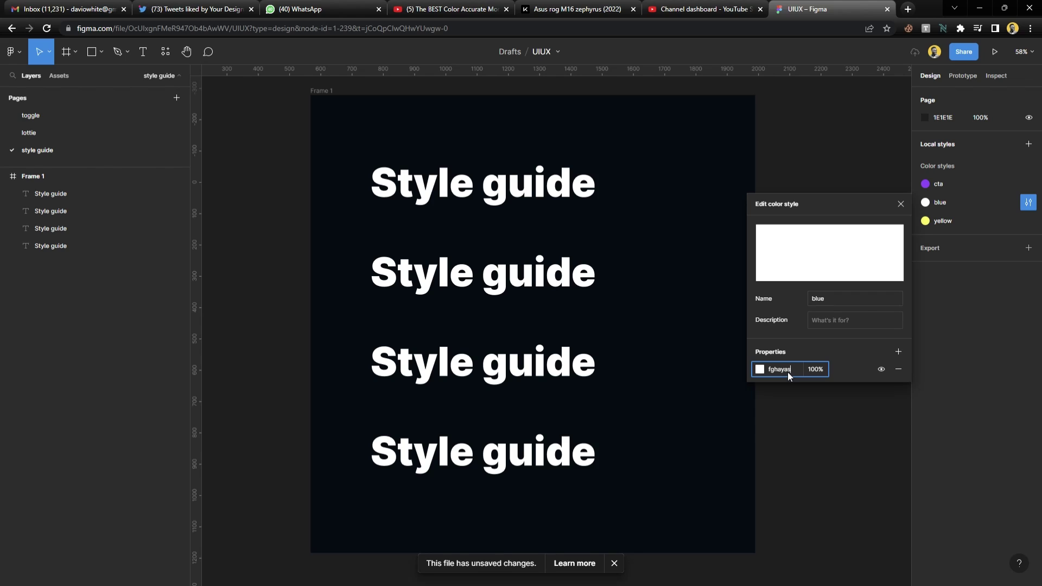
{"action": "type", "text": "000000"}
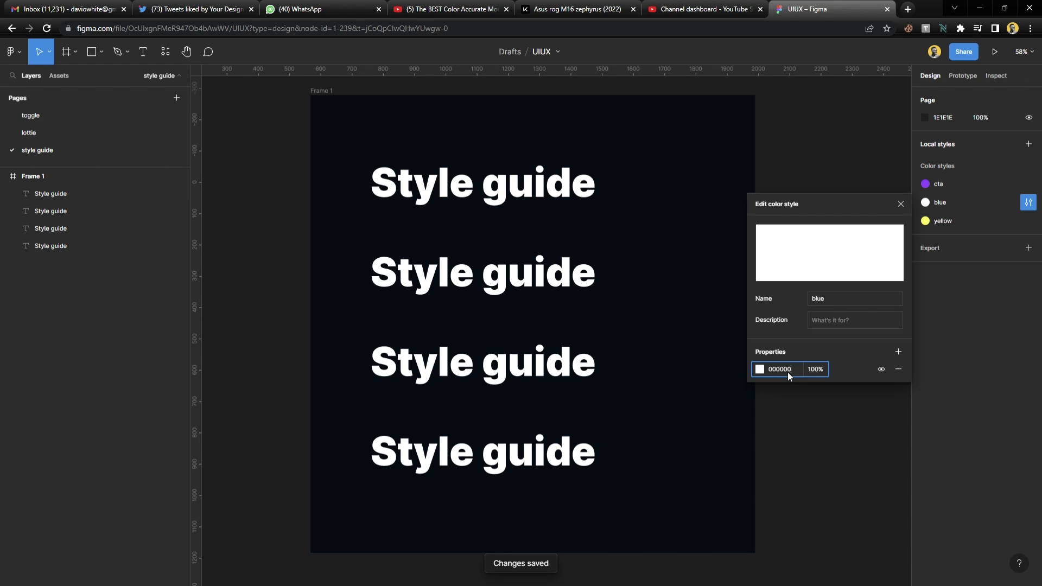
{"action": "key", "text": "Return"}
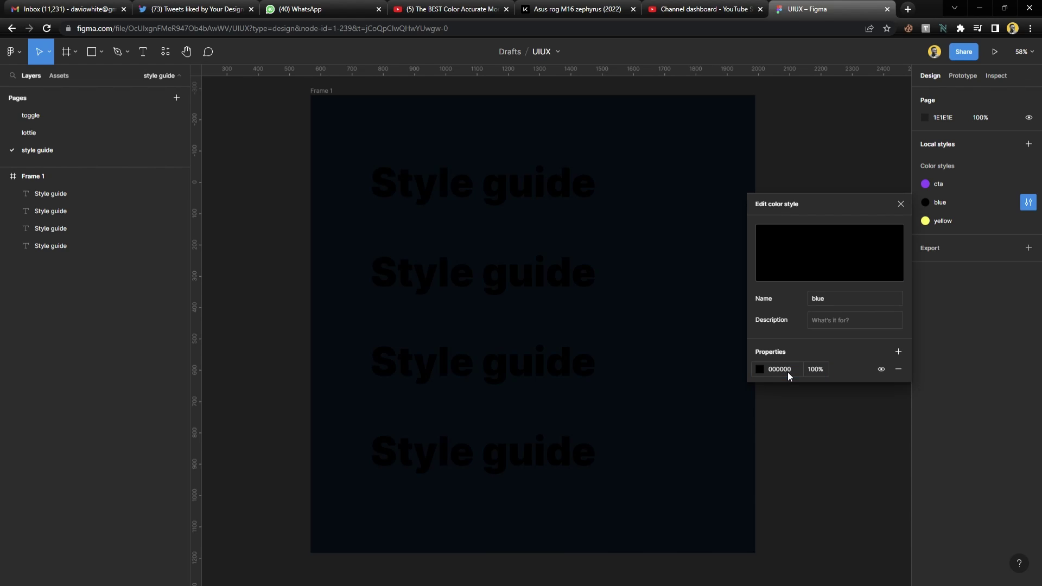
Undo both color changes to the blue style and close its editor.
{"action": "key", "text": "ctrl+z"}
{"action": "key", "text": "ctrl+z"}
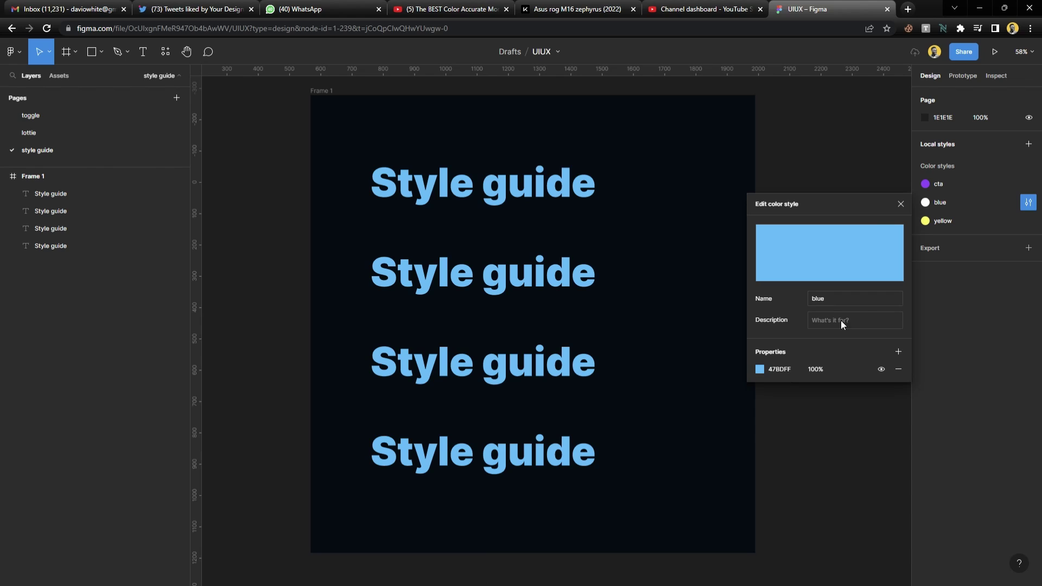
{"action": "left_click", "coordinate": [806, 288]}
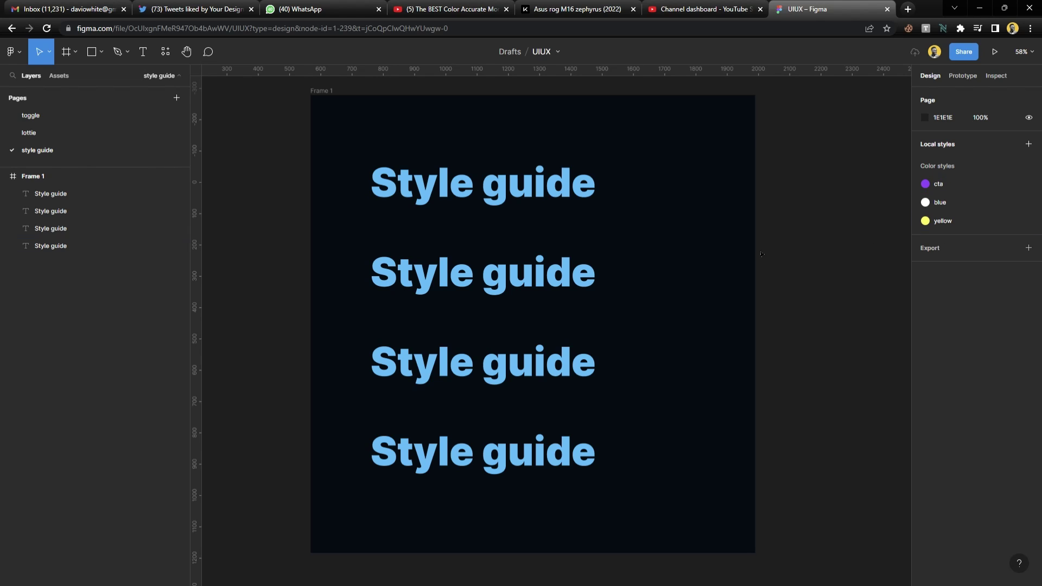
Rename the cta color style to Primary/cta so that it is placed in a Primary group.
{"action": "scroll", "coordinate": [711, 248], "scroll_direction": "left", "scroll_amount": 2}
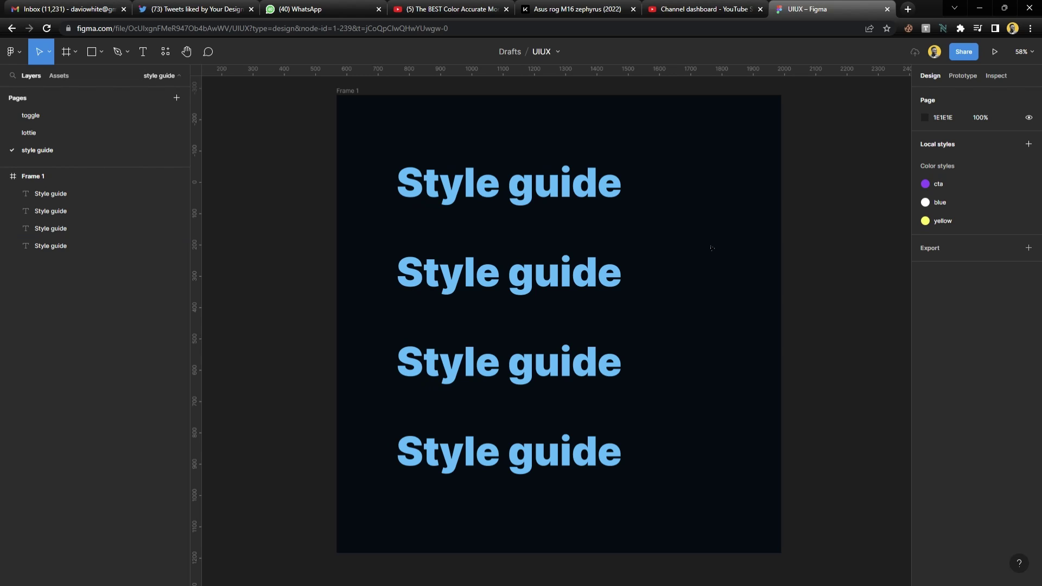
{"action": "scroll", "coordinate": [657, 333], "scroll_direction": "right", "scroll_amount": 10}
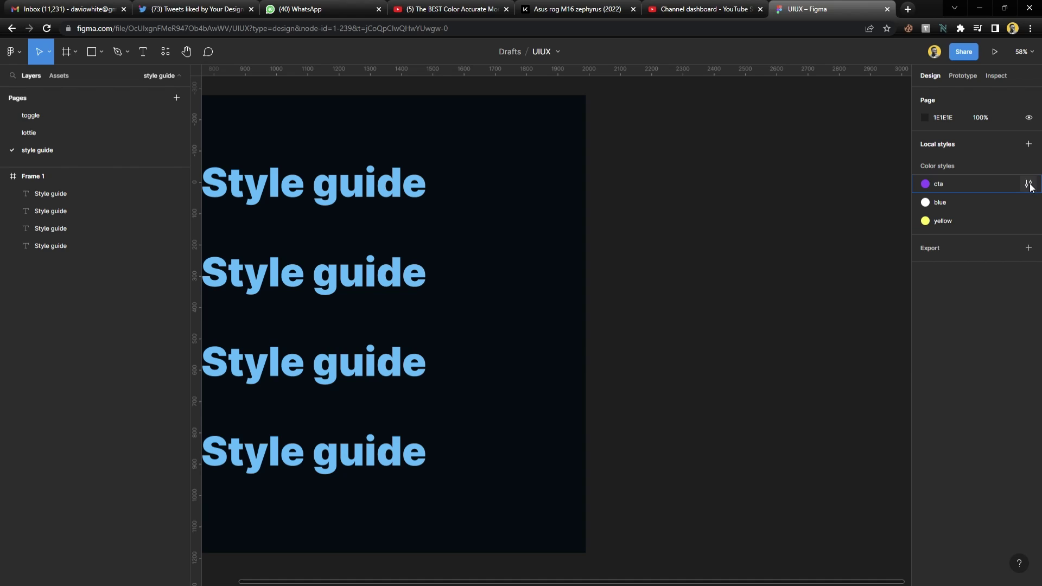
{"action": "left_click", "coordinate": [1029, 184]}
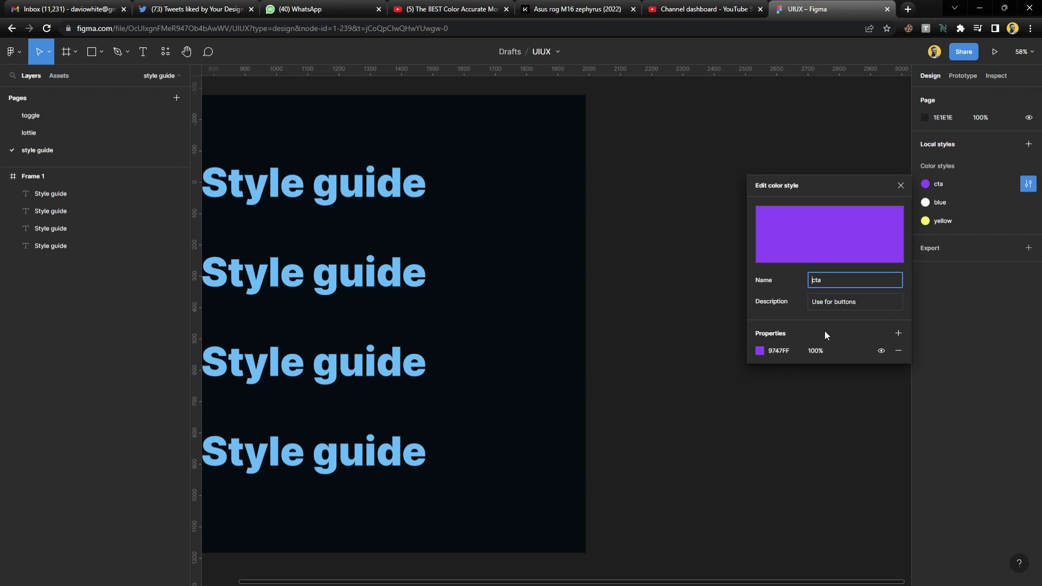
{"action": "type", "text": "mother"}
{"action": "key", "text": "BackSpace"}
{"action": "key", "text": "BackSpace"}
{"action": "key", "text": "BackSpace"}
{"action": "key", "text": "BackSpace"}
{"action": "key", "text": "BackSpace"}
{"action": "key", "text": "BackSpace"}
{"action": "type", "text": "Primary"}
{"action": "type", "text": "/"}
{"action": "key", "text": "Return"}
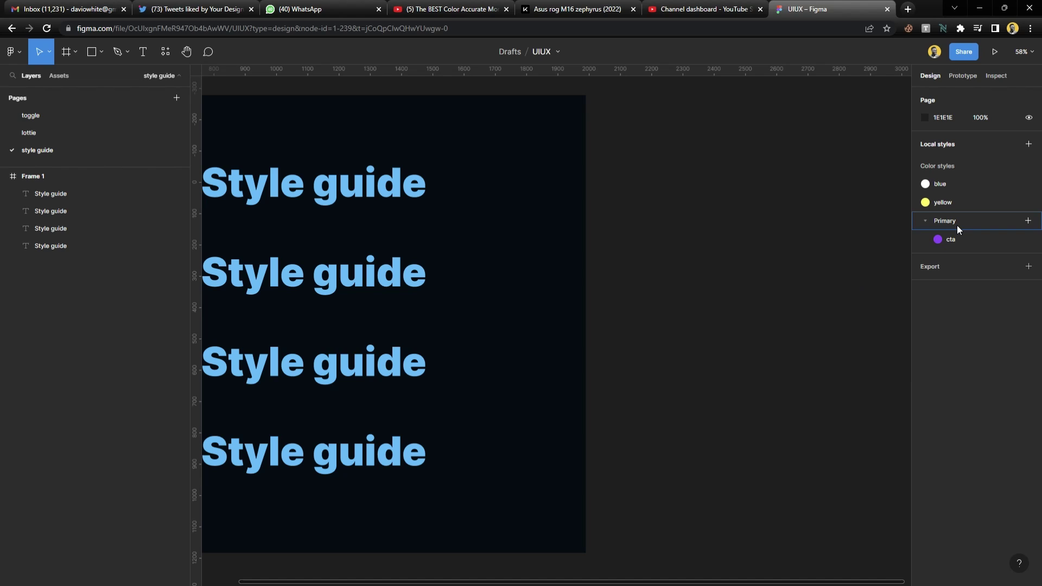
Collapse and expand the Primary color style group to check the style inside it.
{"action": "left_click", "coordinate": [925, 222]}
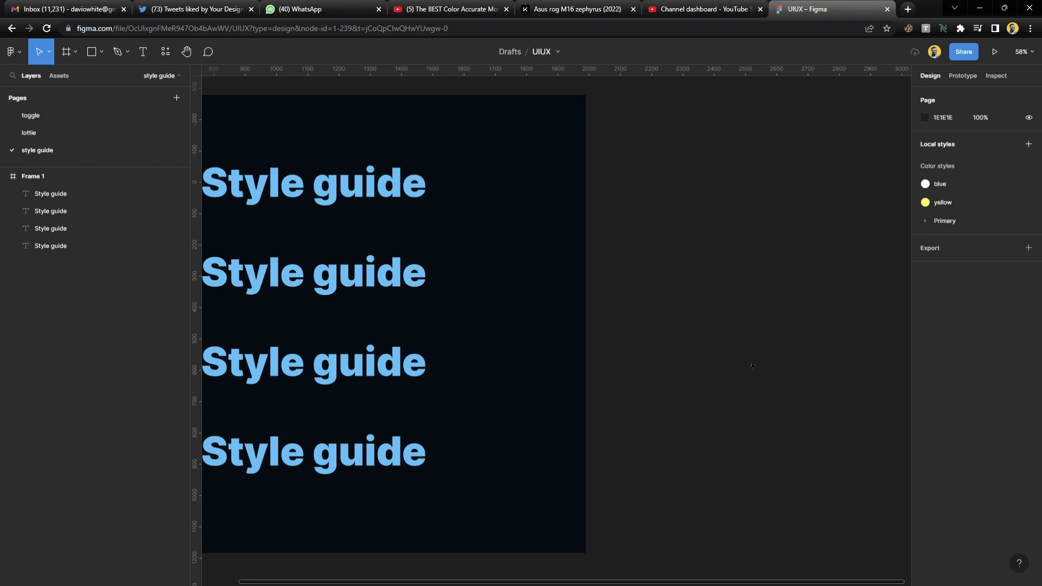
{"action": "left_click", "coordinate": [925, 221]}
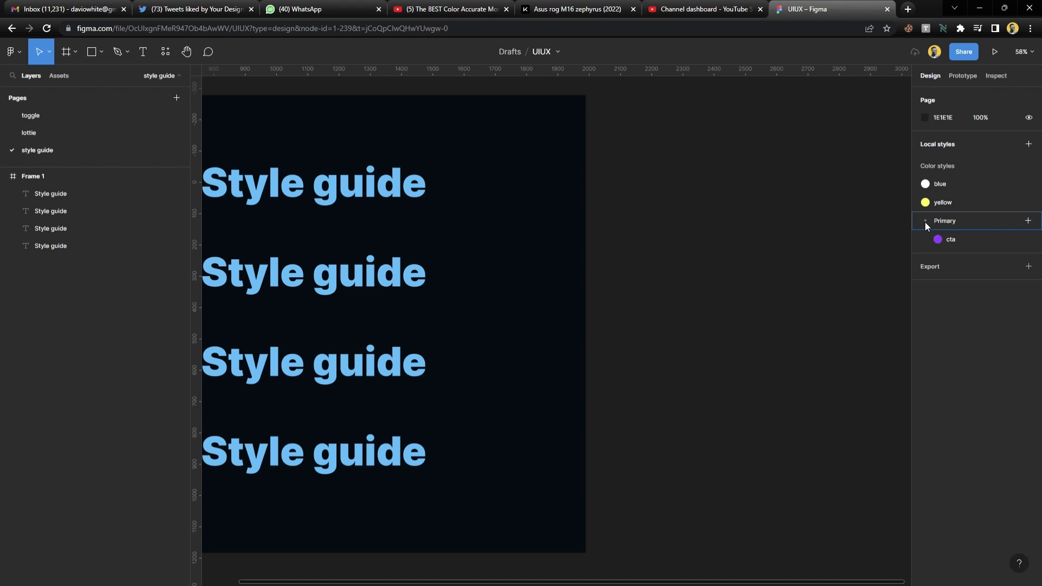
{"action": "left_click", "coordinate": [925, 221]}
{"action": "left_click", "coordinate": [925, 221]}
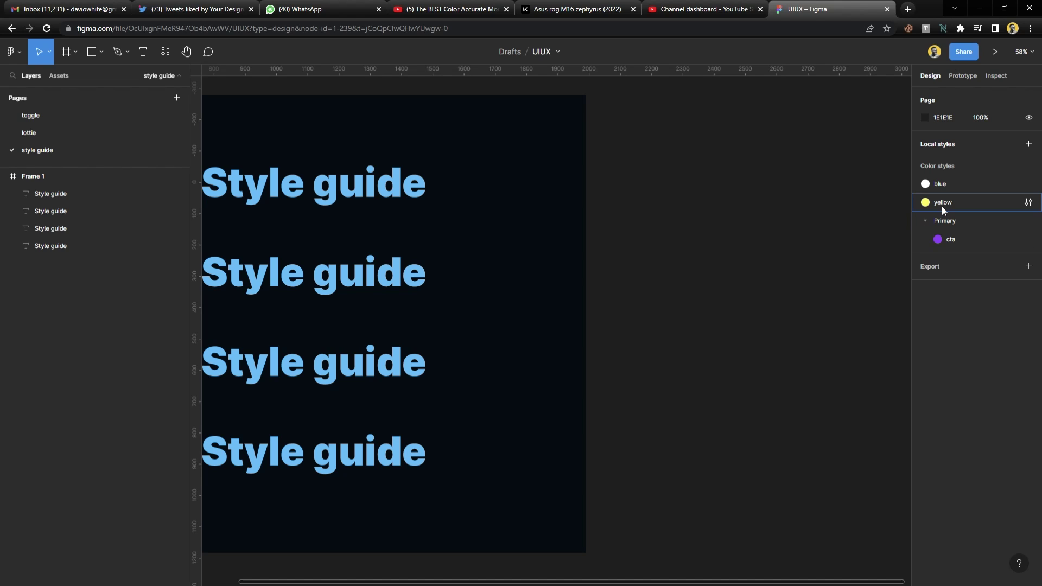
Move the blue and yellow color styles together into the Primary group, and collapse the group.
{"action": "left_click", "coordinate": [944, 203]}
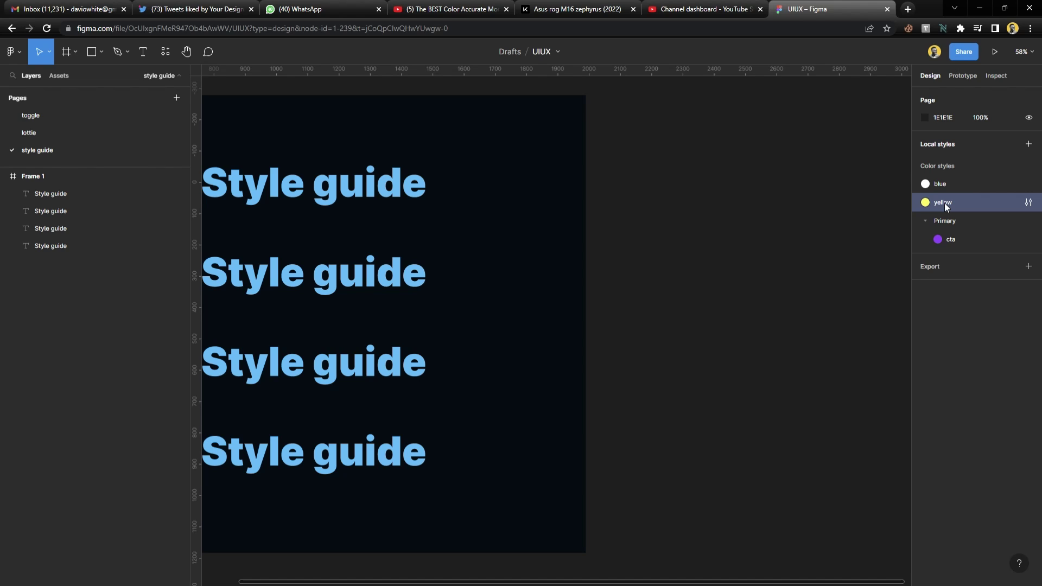
{"action": "left_click", "coordinate": [949, 184], "text": "shift"}
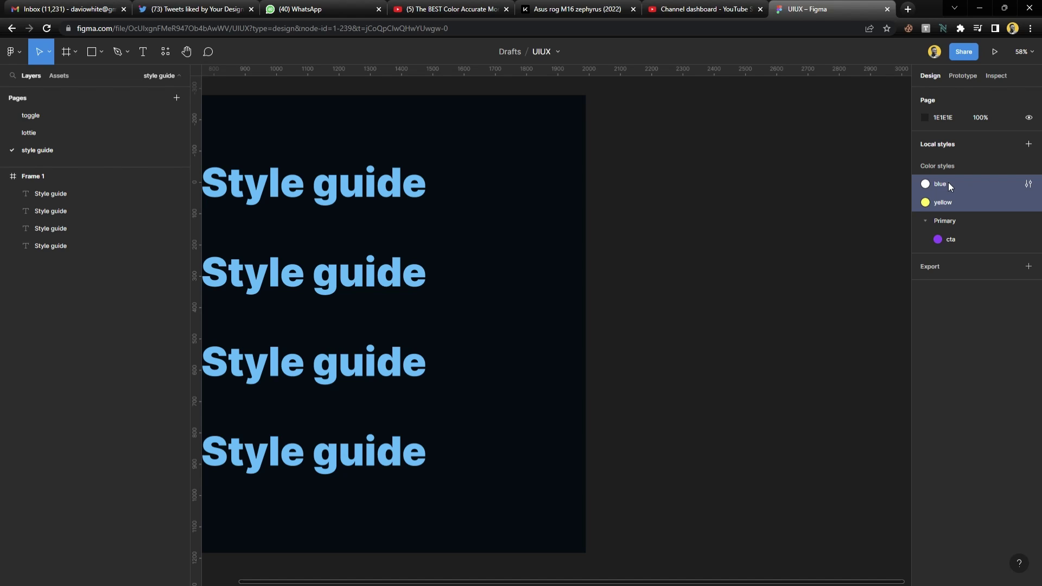
{"action": "left_click_drag", "start_coordinate": [946, 183], "coordinate": [951, 230]}
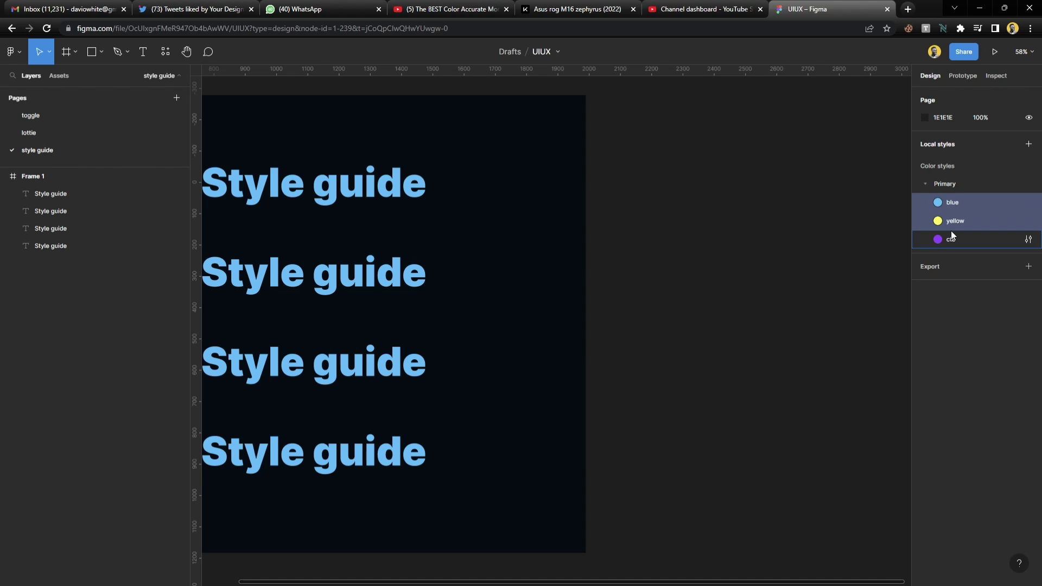
{"action": "left_click", "coordinate": [926, 184]}
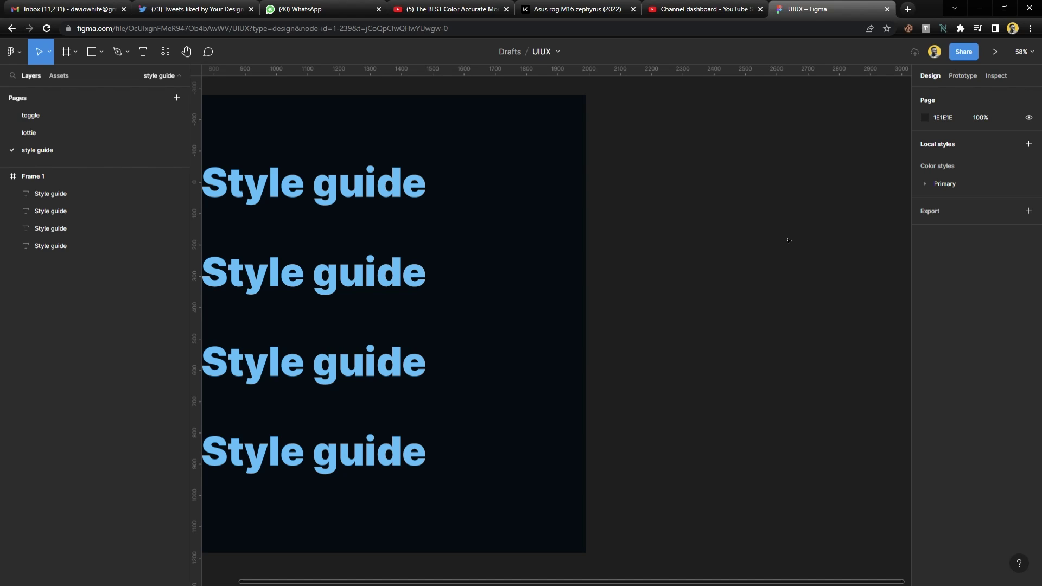
Move the yellow style out of the expanded Primary group to the top level of the color styles, and collapse the group.
{"action": "left_click", "coordinate": [924, 184]}
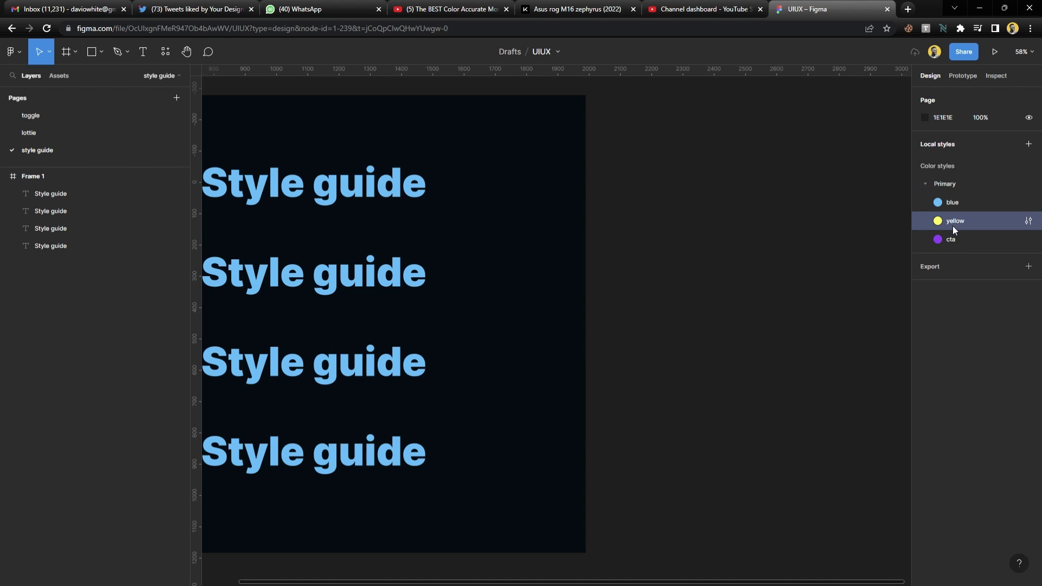
{"action": "left_click_drag", "start_coordinate": [952, 223], "coordinate": [933, 171]}
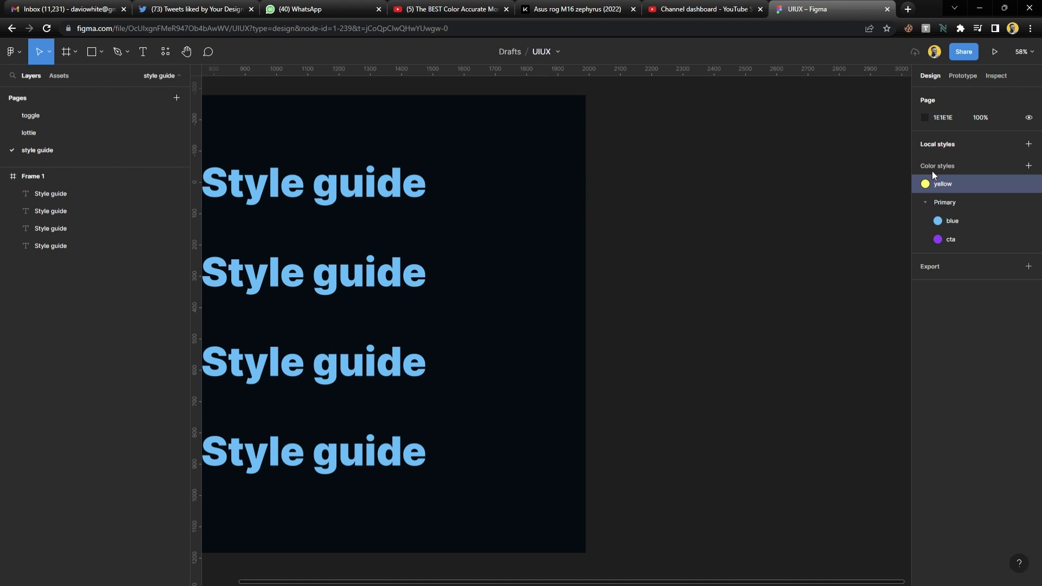
{"action": "left_click", "coordinate": [925, 202]}
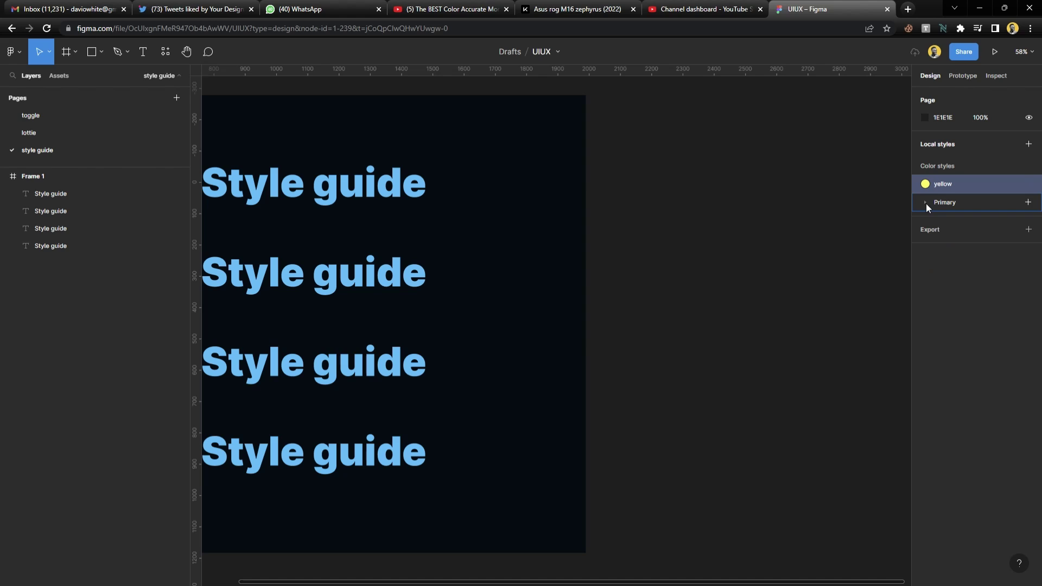
Rename the yellow color style to alert/yellow to put it in an alert group, and collapse that group.
{"action": "left_click", "coordinate": [1028, 184]}
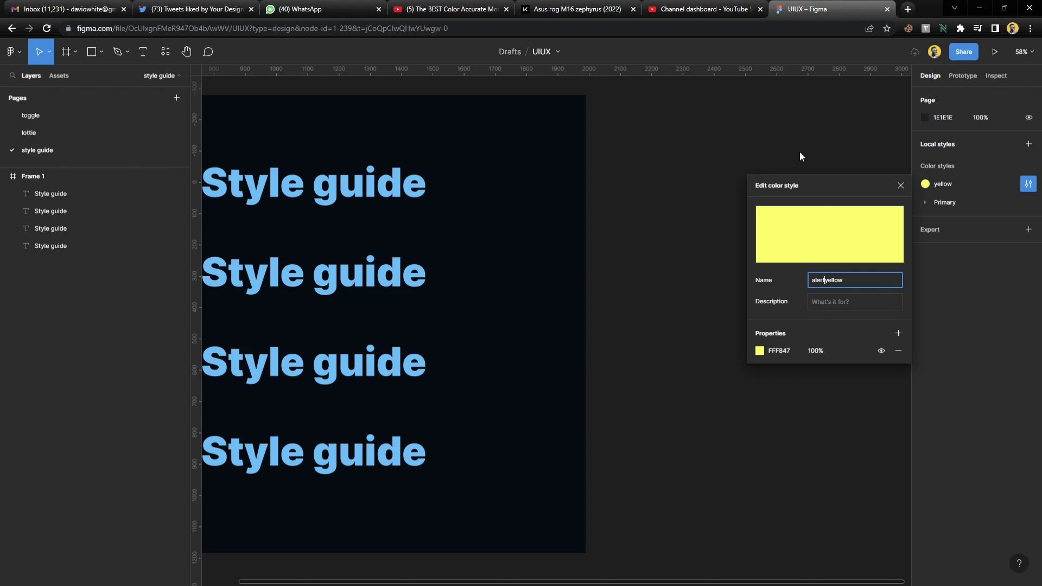
{"action": "type", "text": "/"}
{"action": "key", "text": "Return"}
{"action": "left_click", "coordinate": [925, 183]}
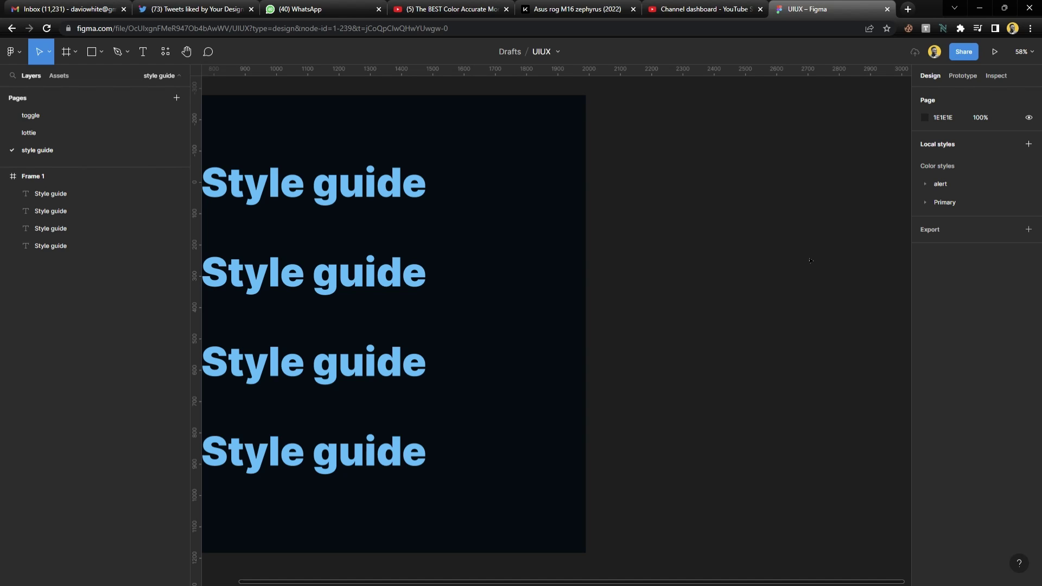
{"action": "scroll", "coordinate": [811, 261], "scroll_direction": "left", "scroll_amount": 4}
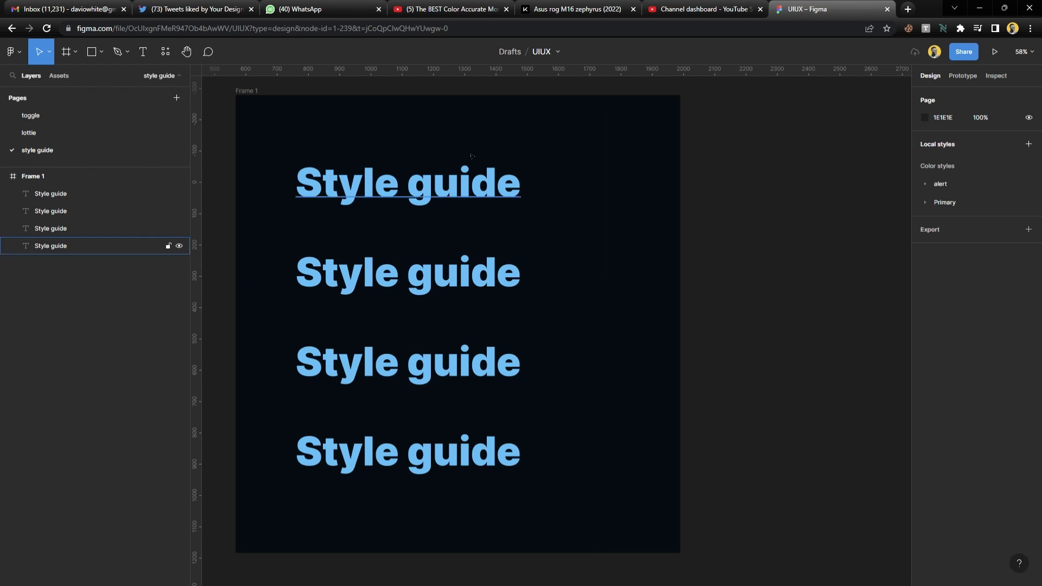